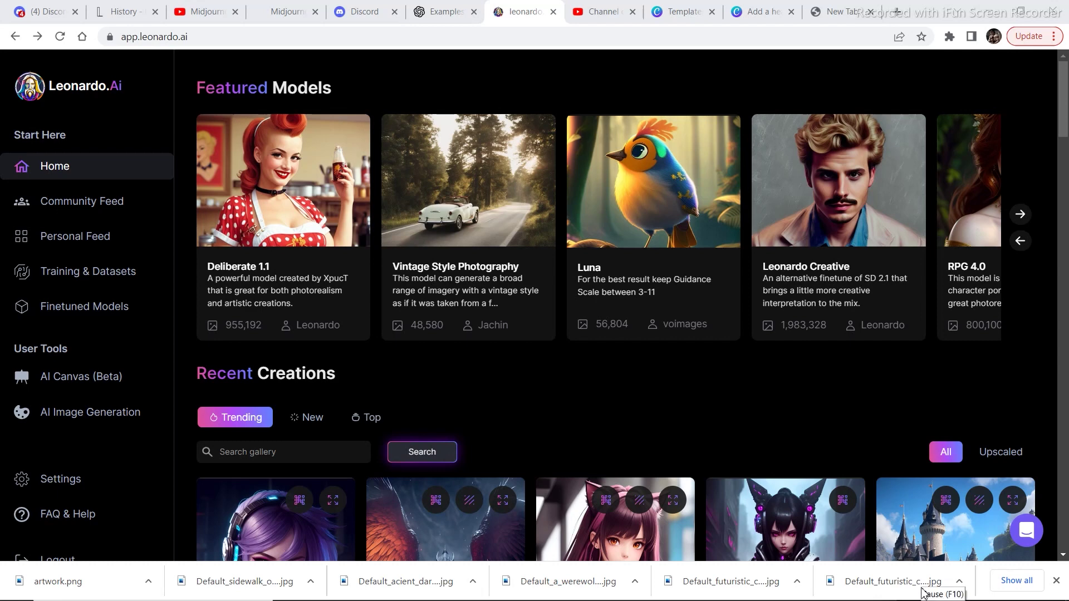
Open the AI Canvas and import the medieval street image with the stone tower from the community gallery
click(65, 382)
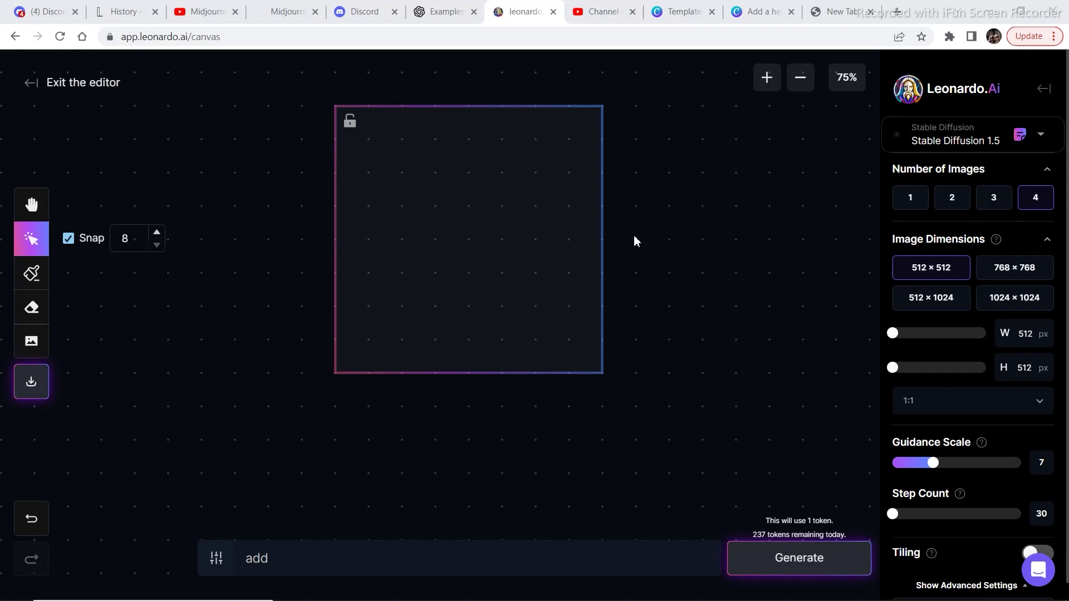
click(32, 343)
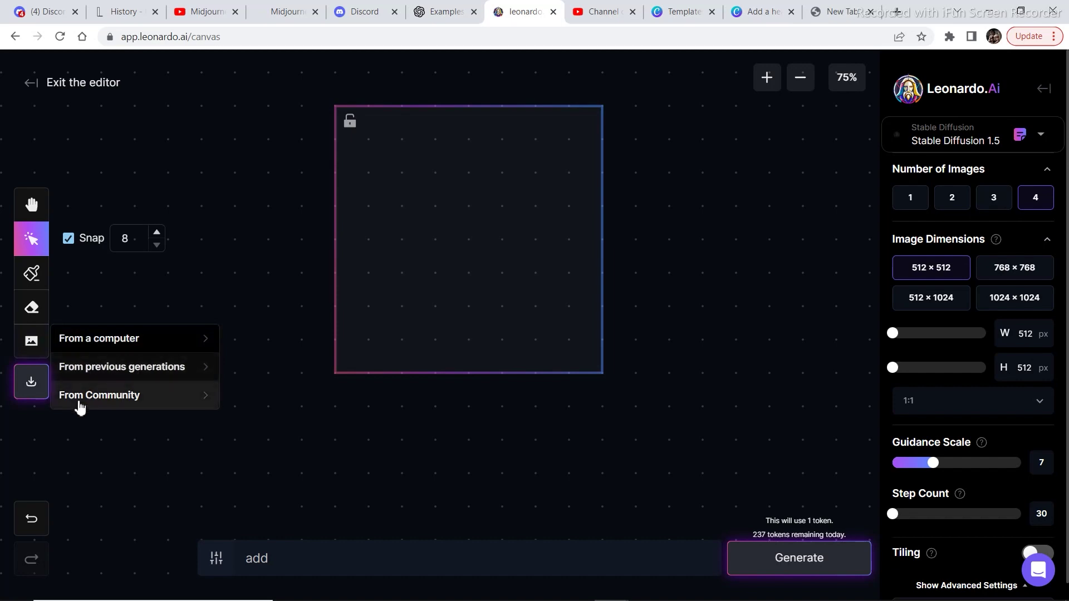
click(165, 394)
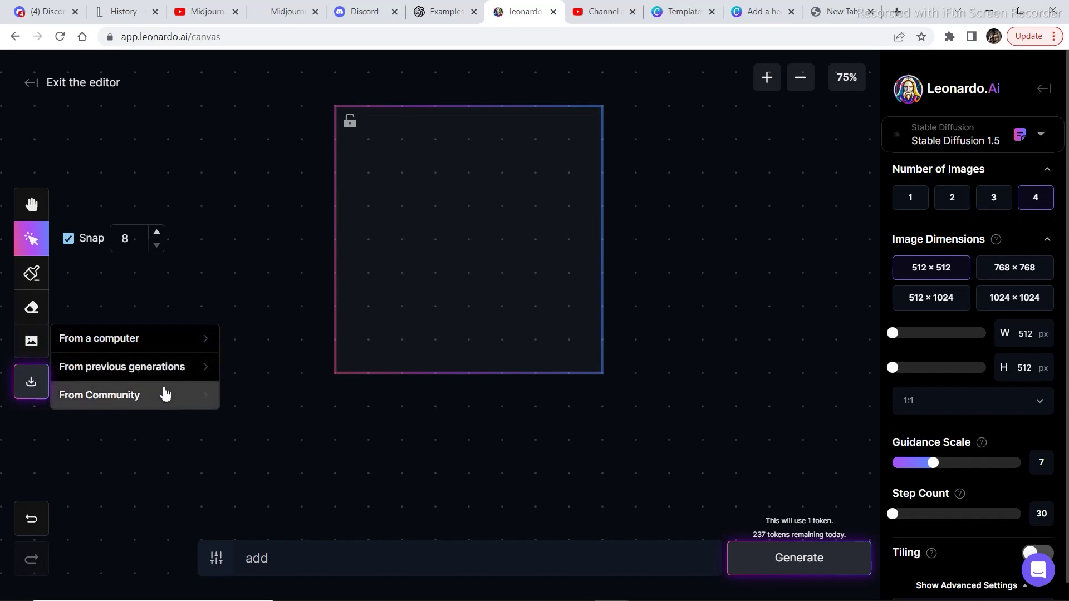
drag(933, 146, 954, 449)
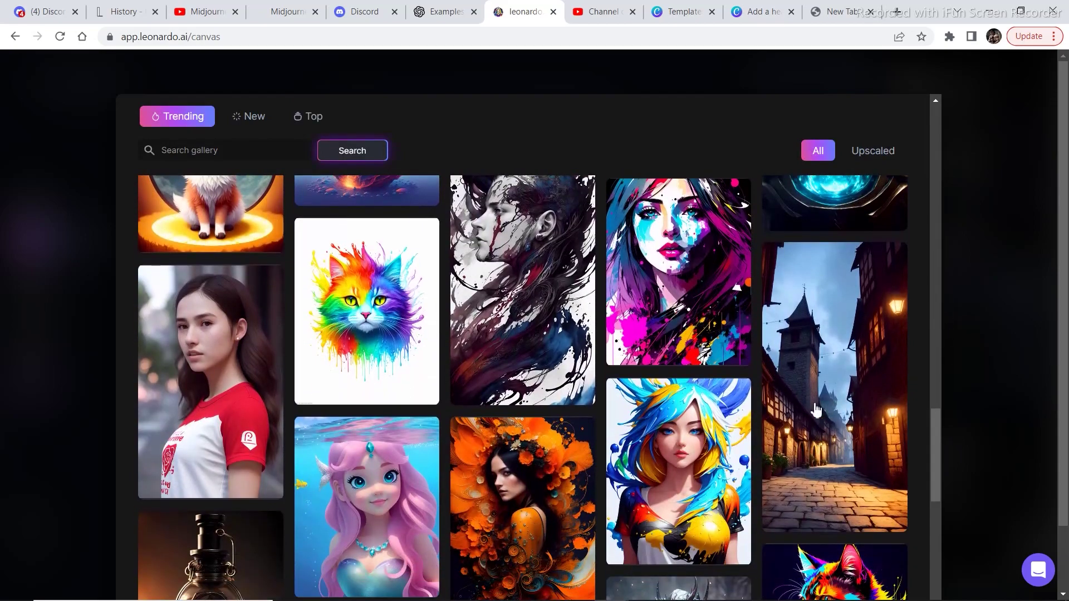
click(817, 410)
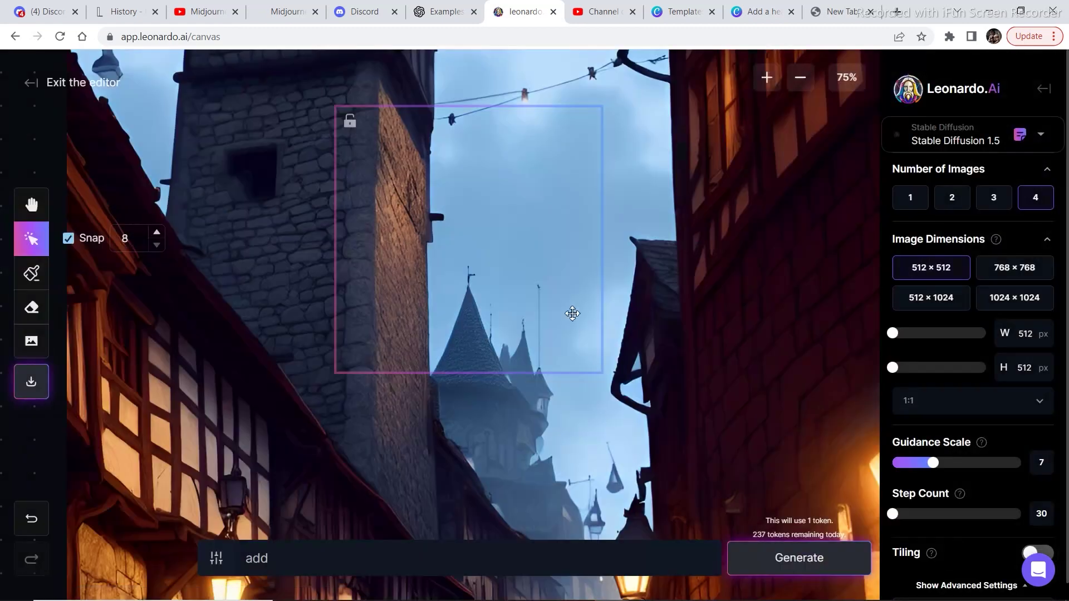
Scale the street image down to slightly narrower than the 512 × 512 generation frame and place it at the frame
scroll(453, 327, down, 5)
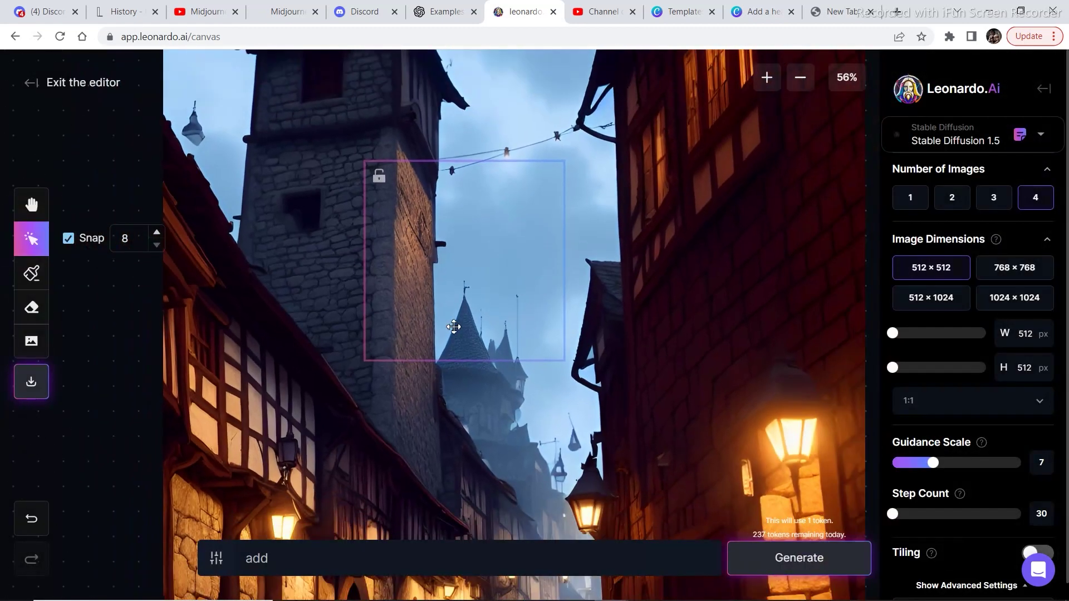
scroll(454, 327, down, 3)
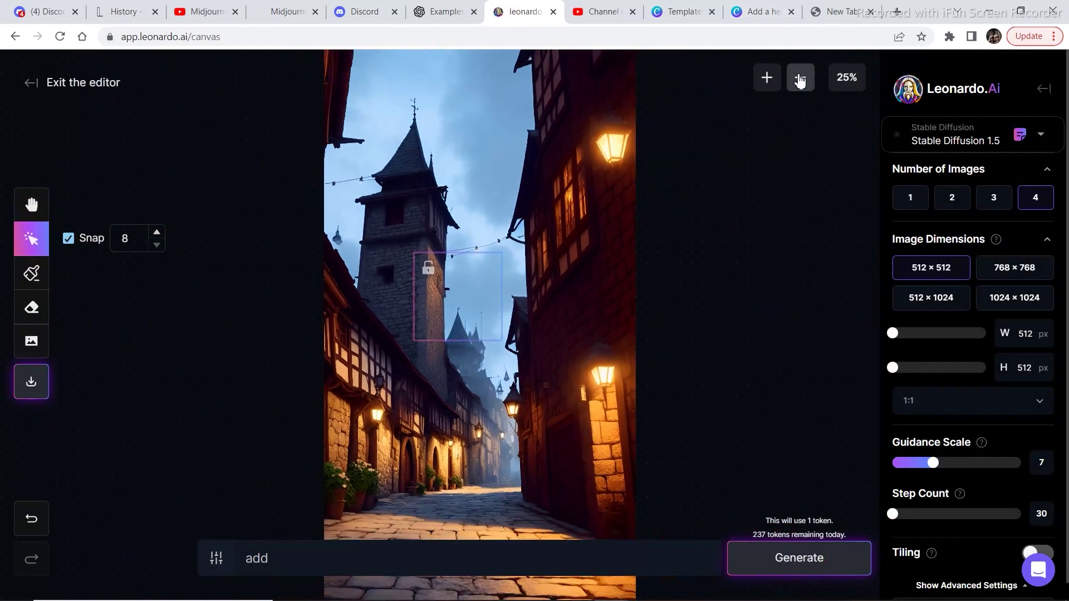
click(768, 83)
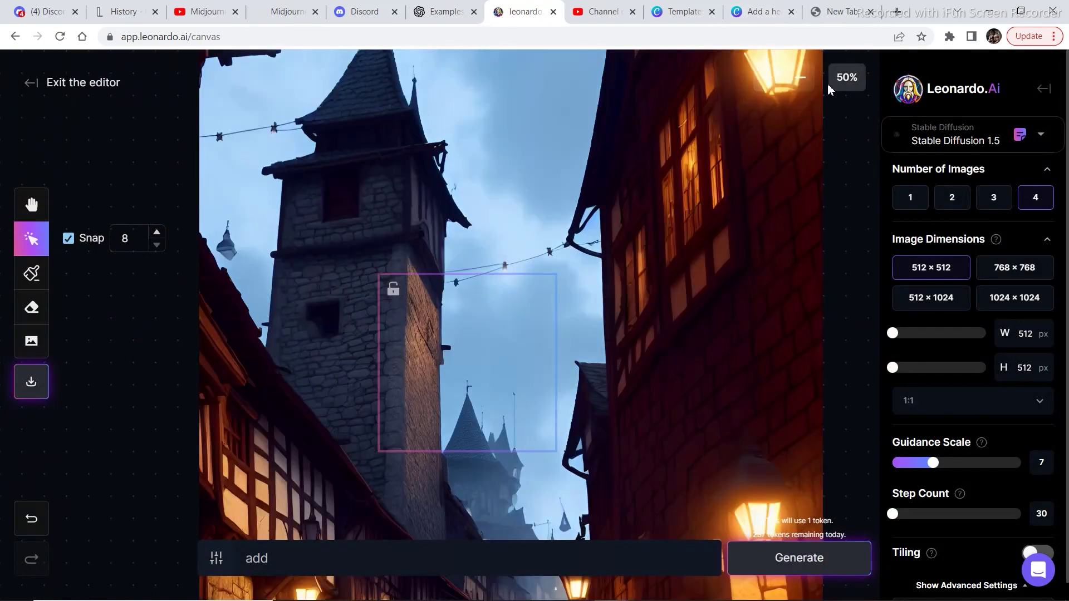
click(809, 89)
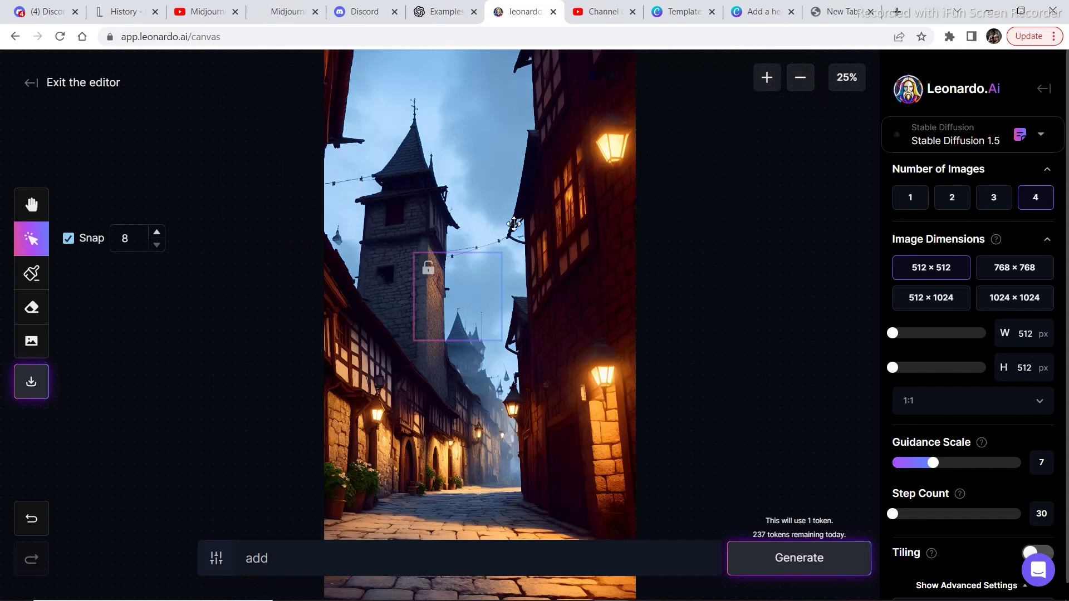
click(389, 211)
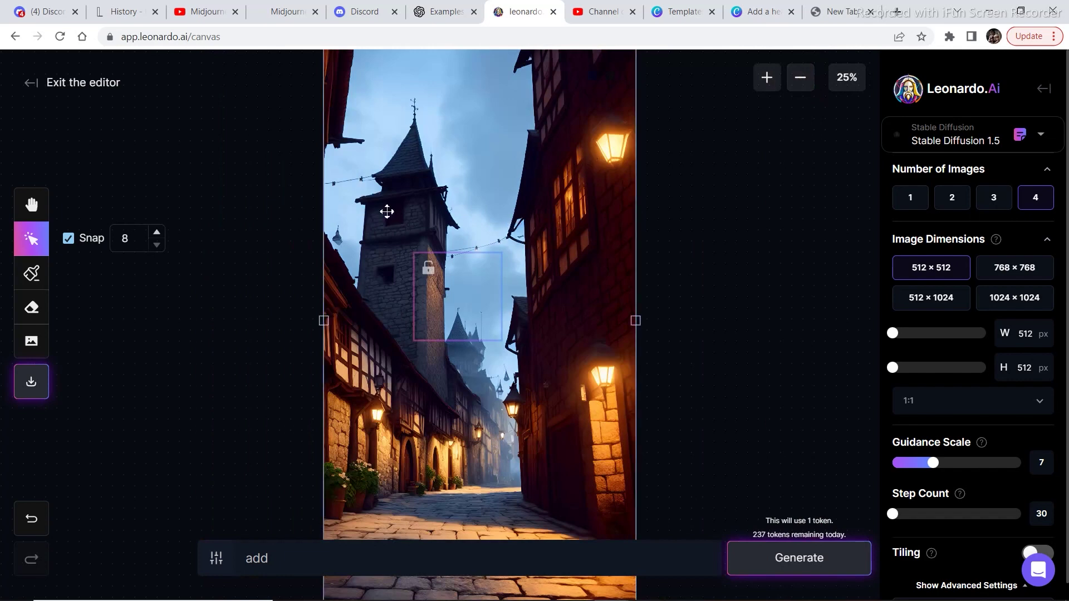
drag(387, 210, 525, 231)
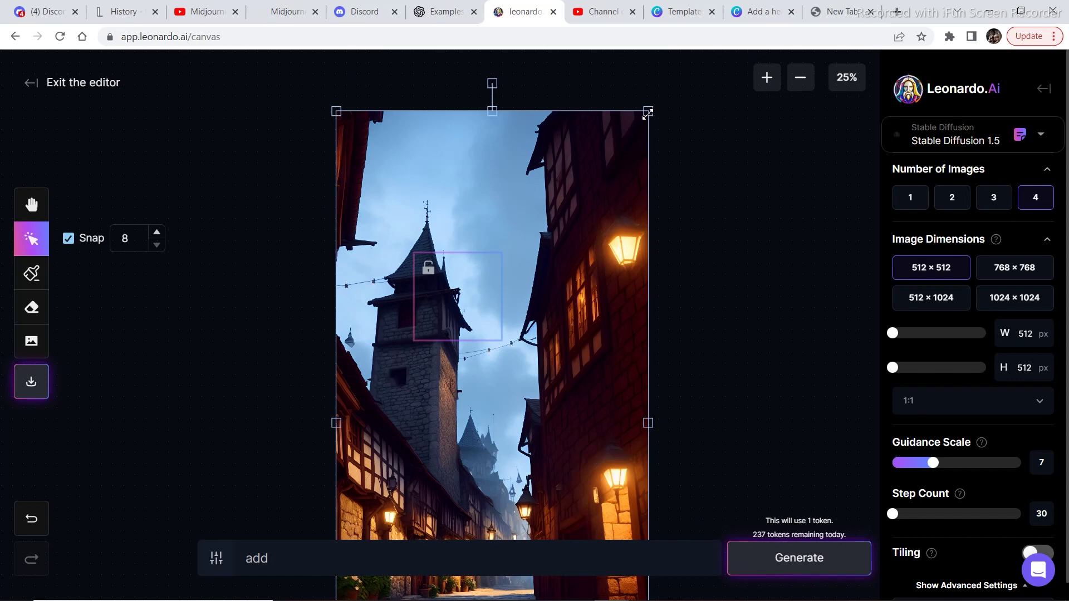
drag(649, 113, 425, 387)
drag(406, 478, 460, 296)
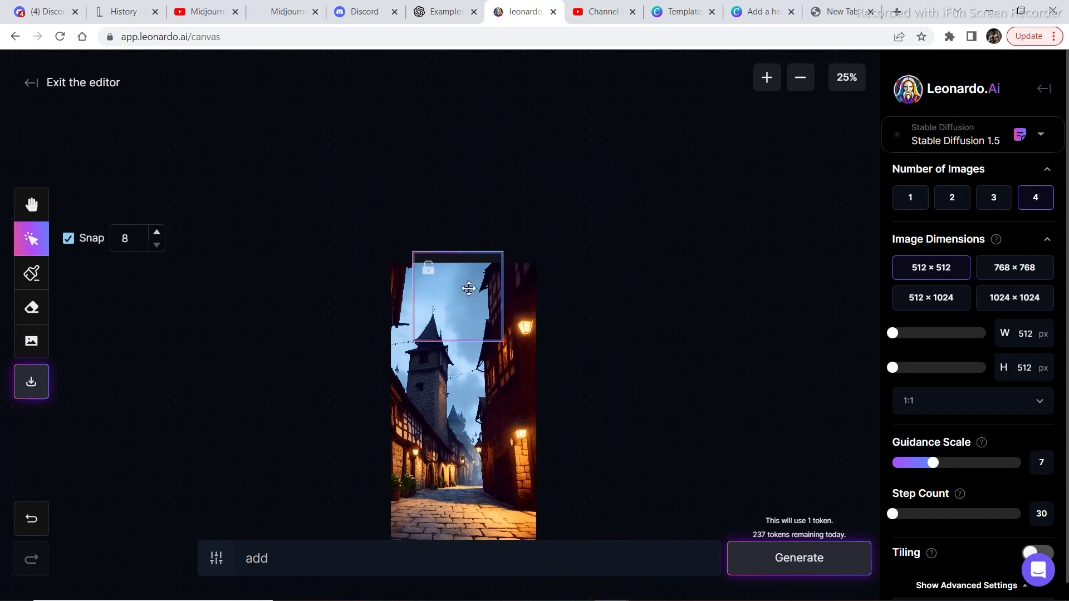
drag(538, 264, 460, 416)
drag(437, 451, 465, 295)
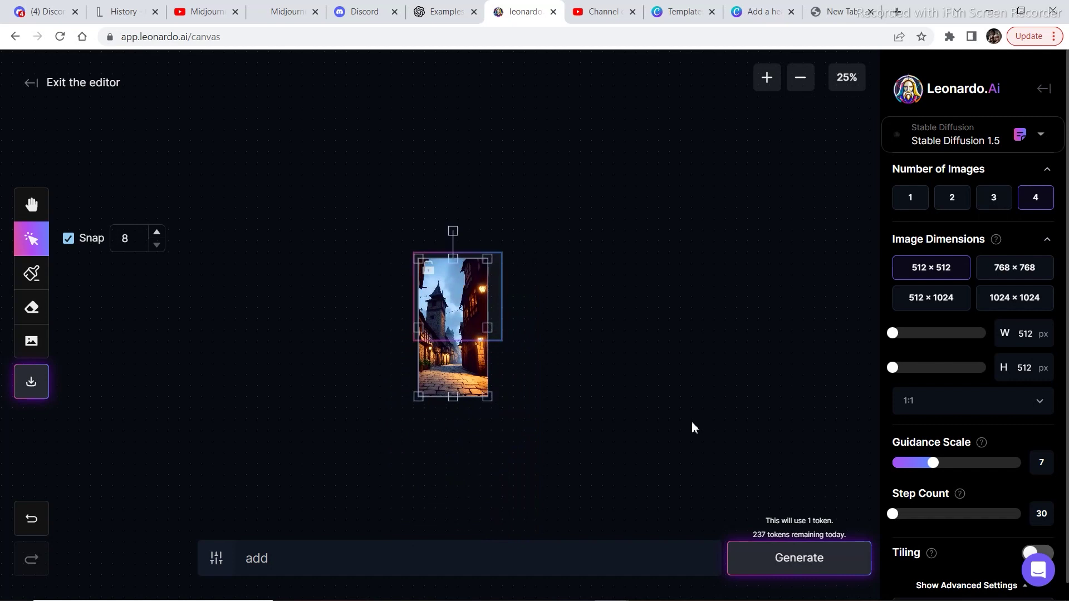
Place the generation frame across the street image's upper right edge and generate with the prompt "add similar structure"
drag(460, 314, 494, 320)
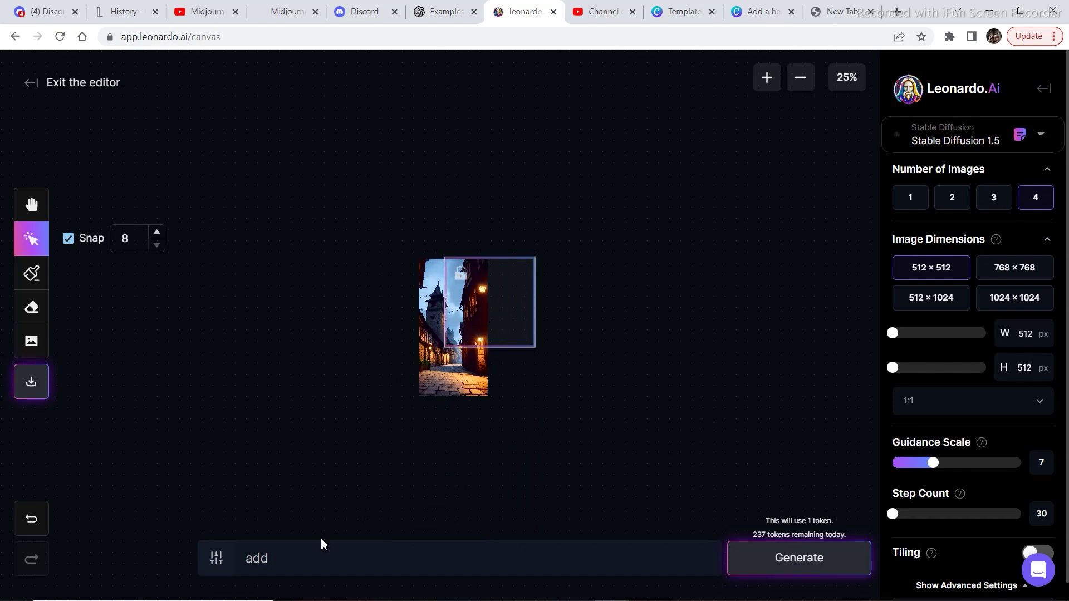
scroll(670, 496, up, 1)
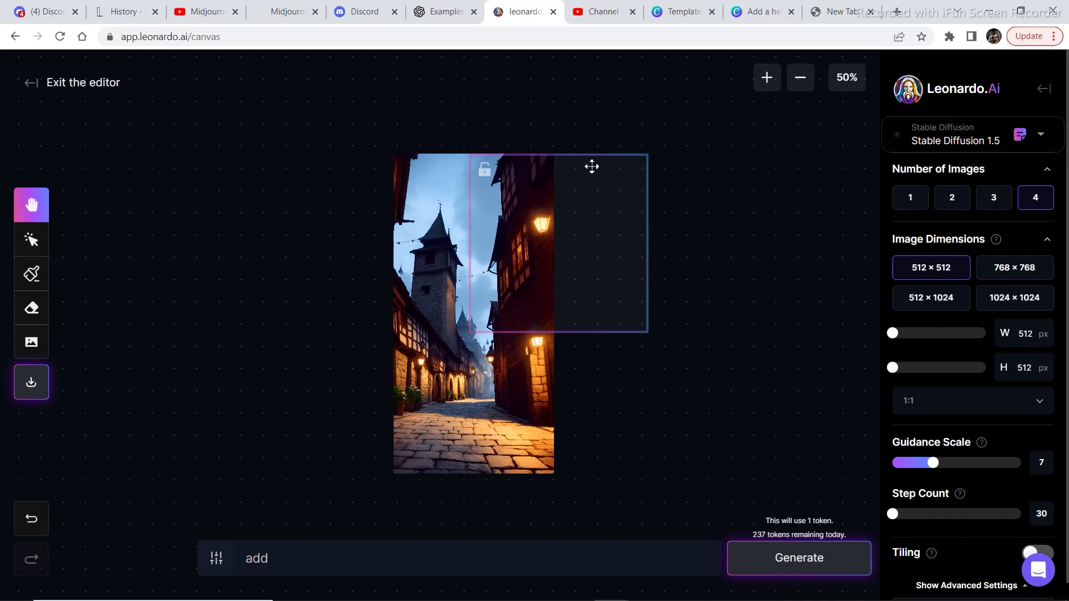
click(342, 556)
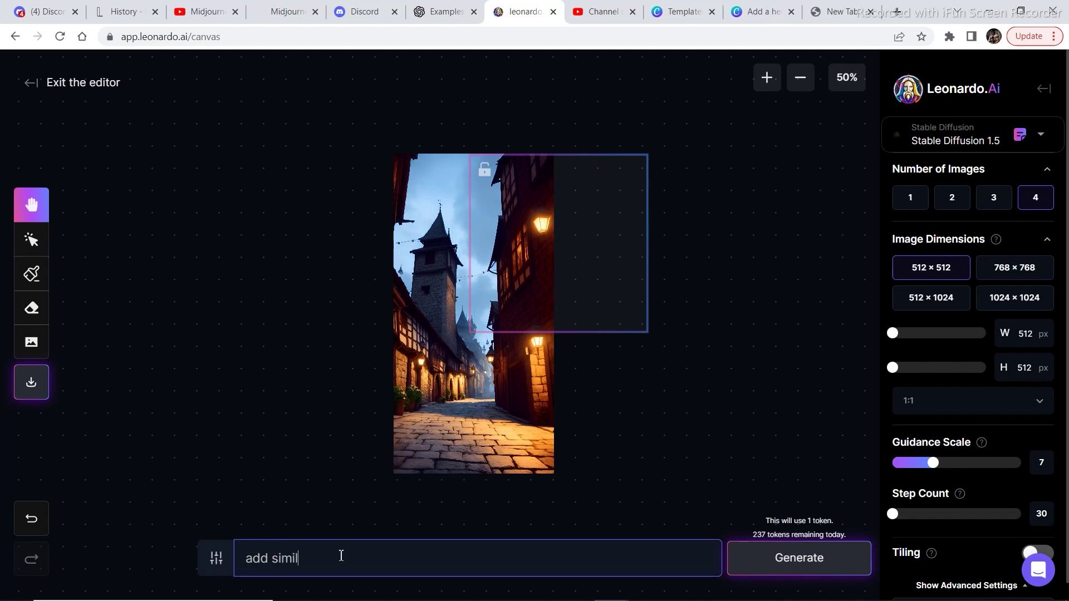
key(BackSpace)
mouse_move(982, 445)
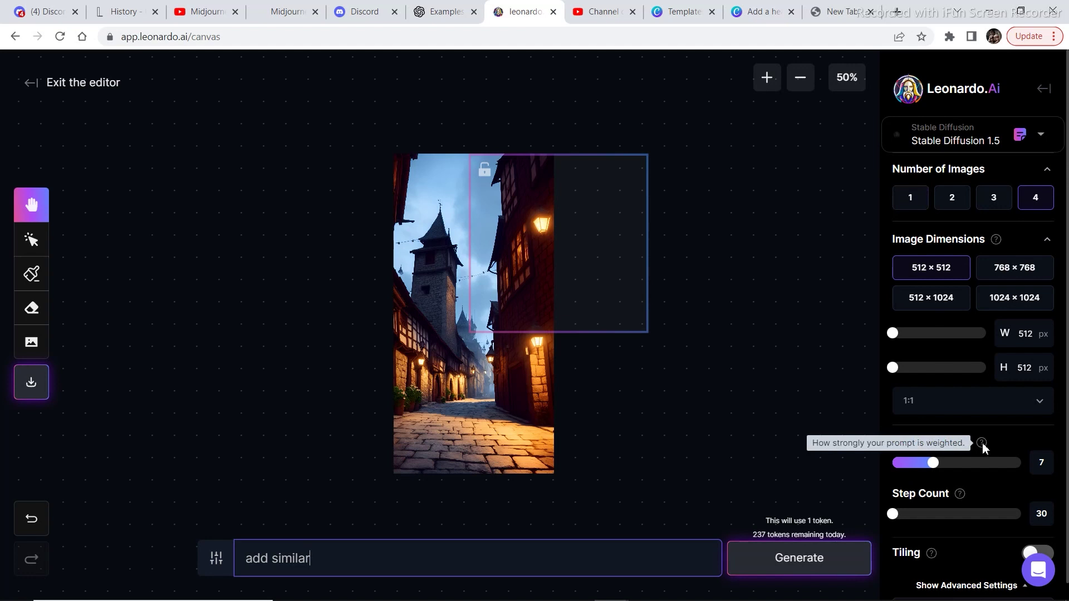
mouse_move(963, 499)
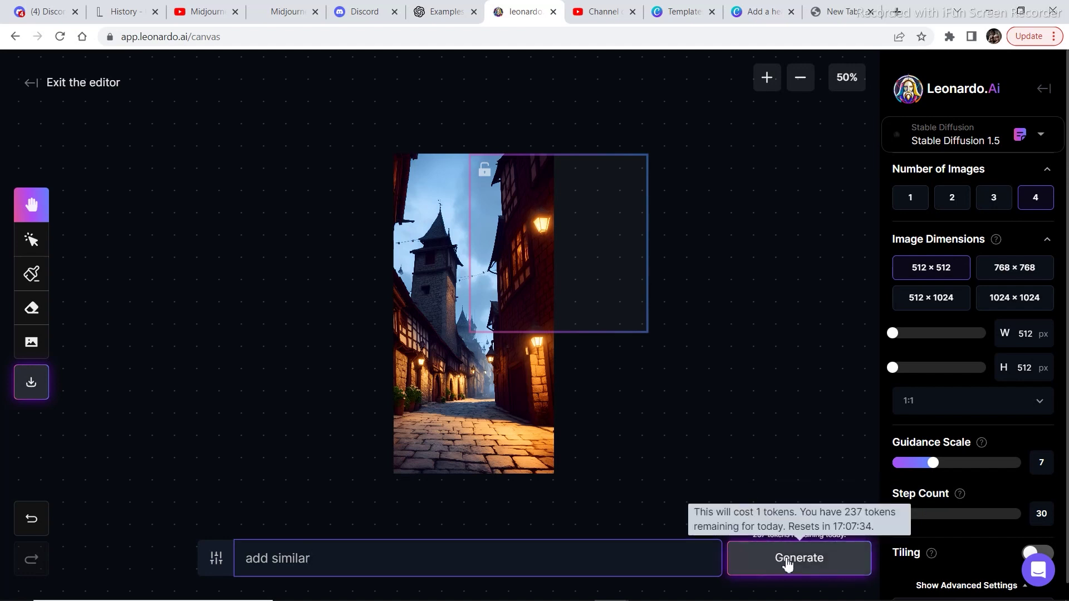
click(787, 564)
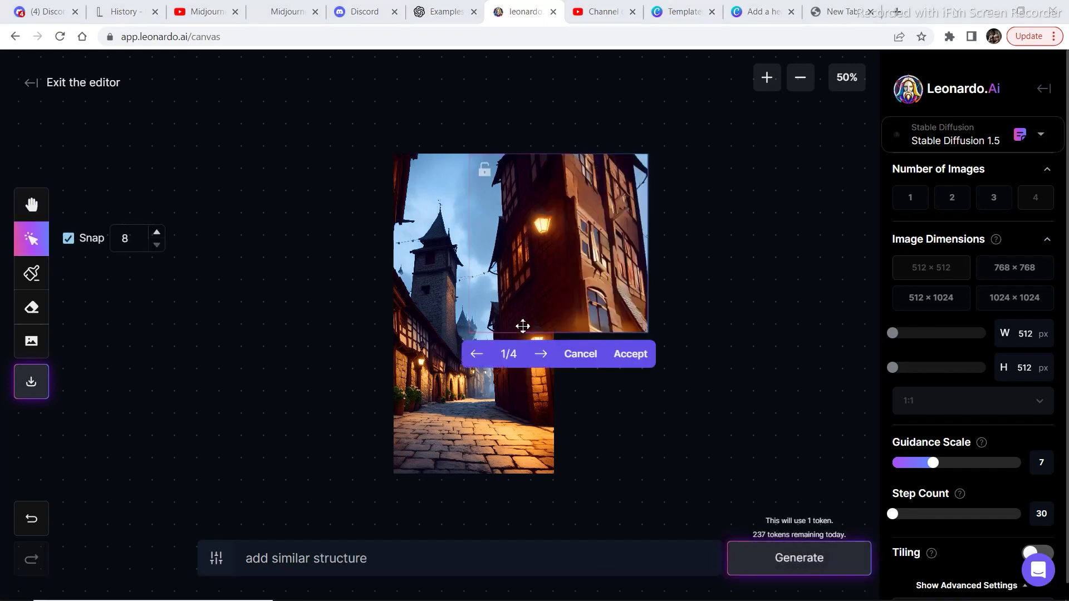
Compare the generated variations for the upper right extension and accept the first one
click(541, 355)
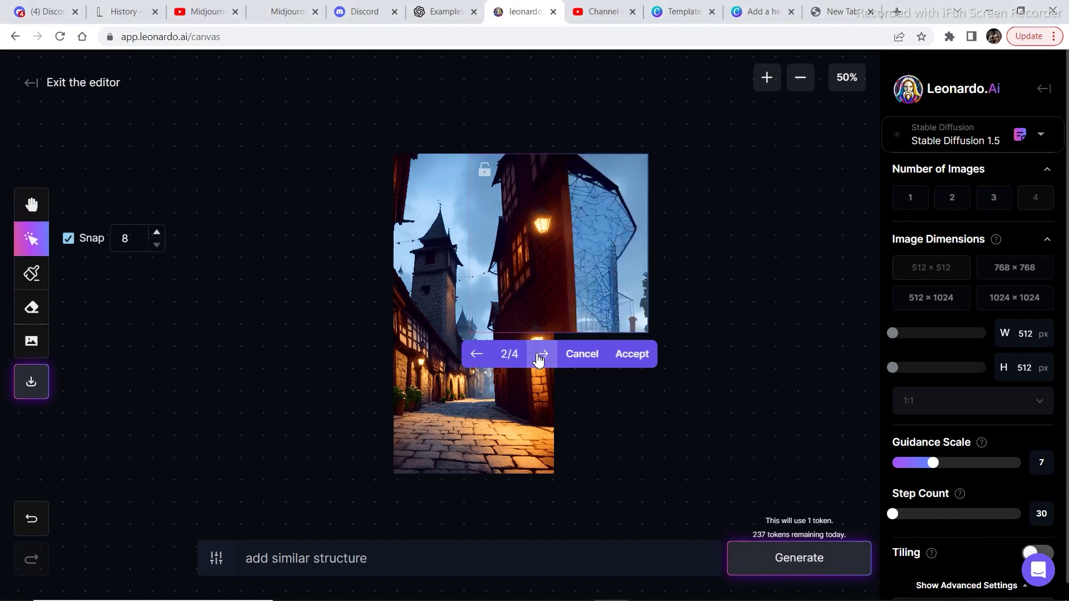
click(539, 357)
click(540, 356)
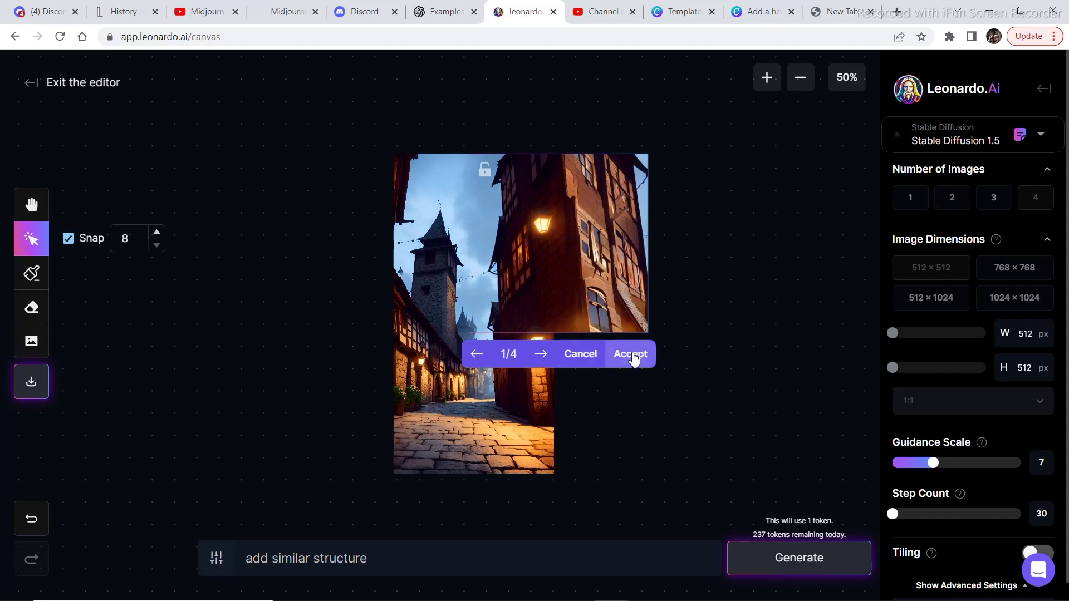
click(632, 357)
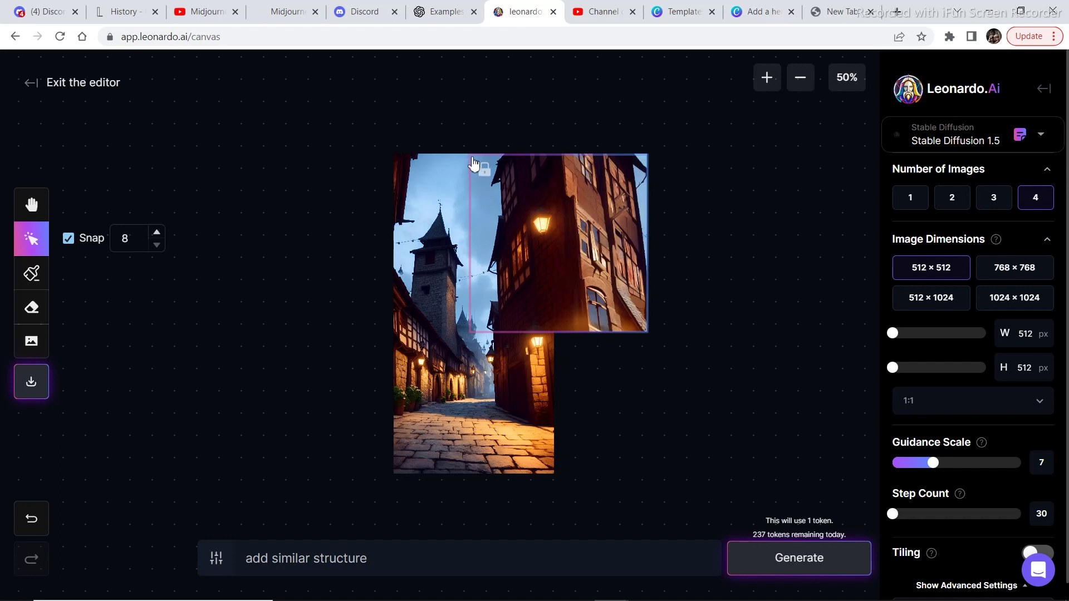
Generate a fill for the empty lower right corner of the image with the same prompt and accept the first variation
drag(523, 206, 522, 346)
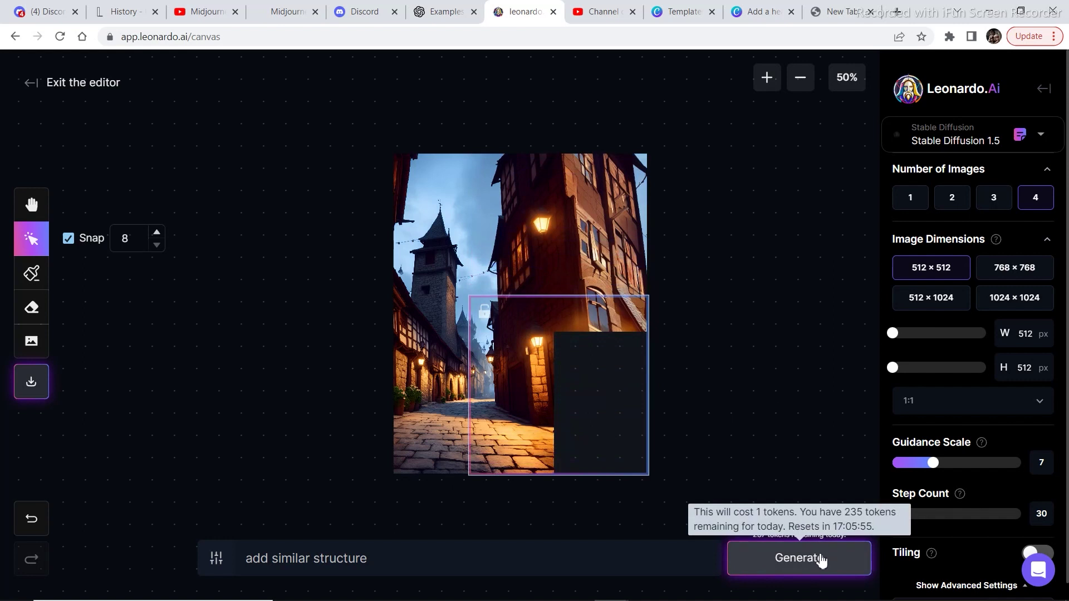
click(822, 560)
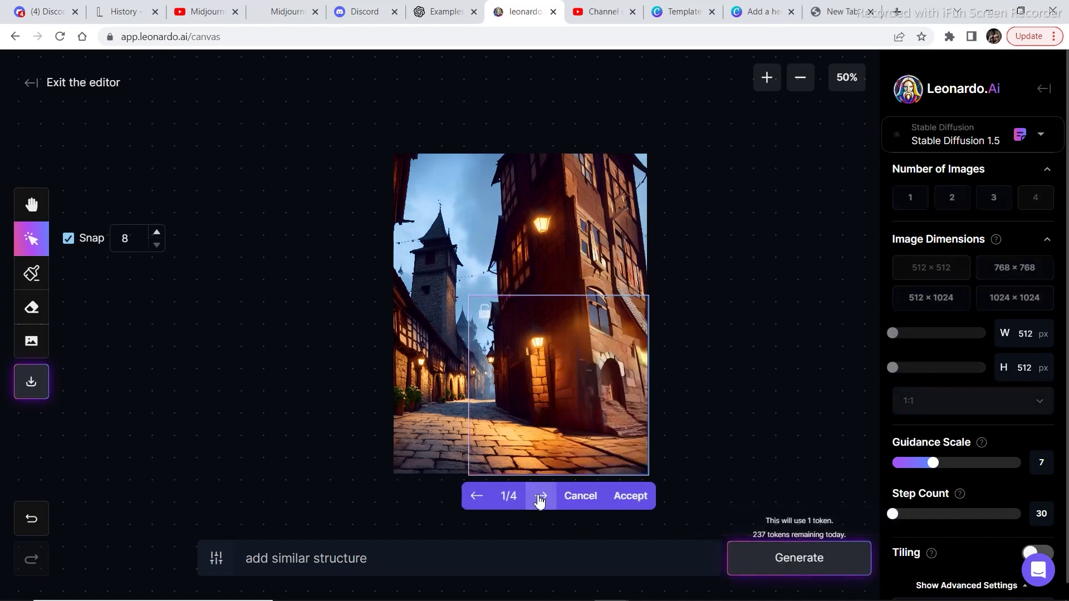
click(540, 501)
click(539, 501)
click(539, 500)
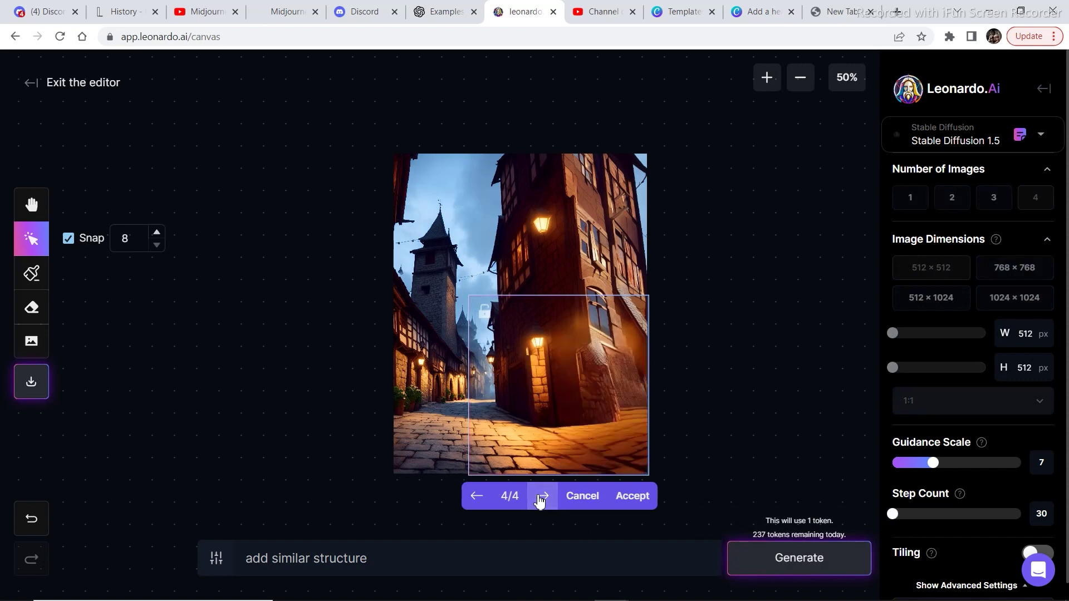
click(539, 500)
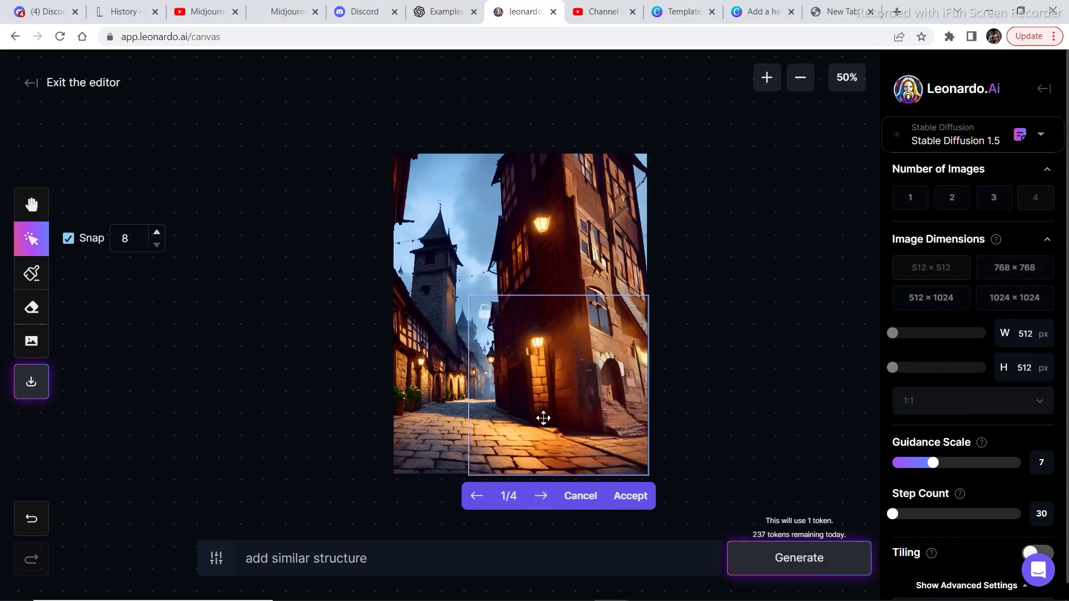
click(630, 497)
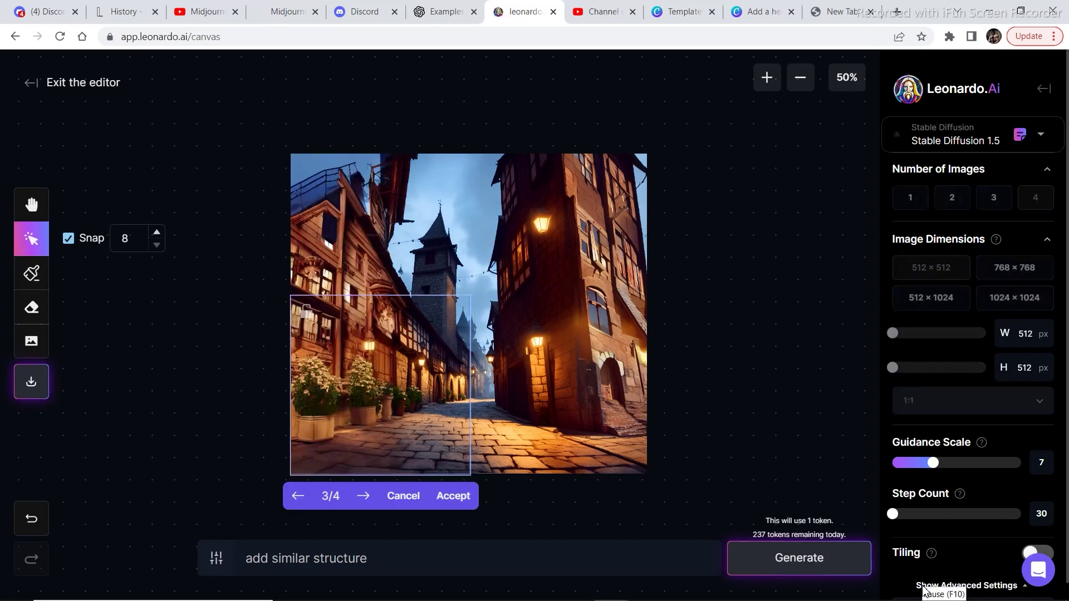
Accept the third variation for the lower left extension and move the generation frame over the tower and sky
click(451, 499)
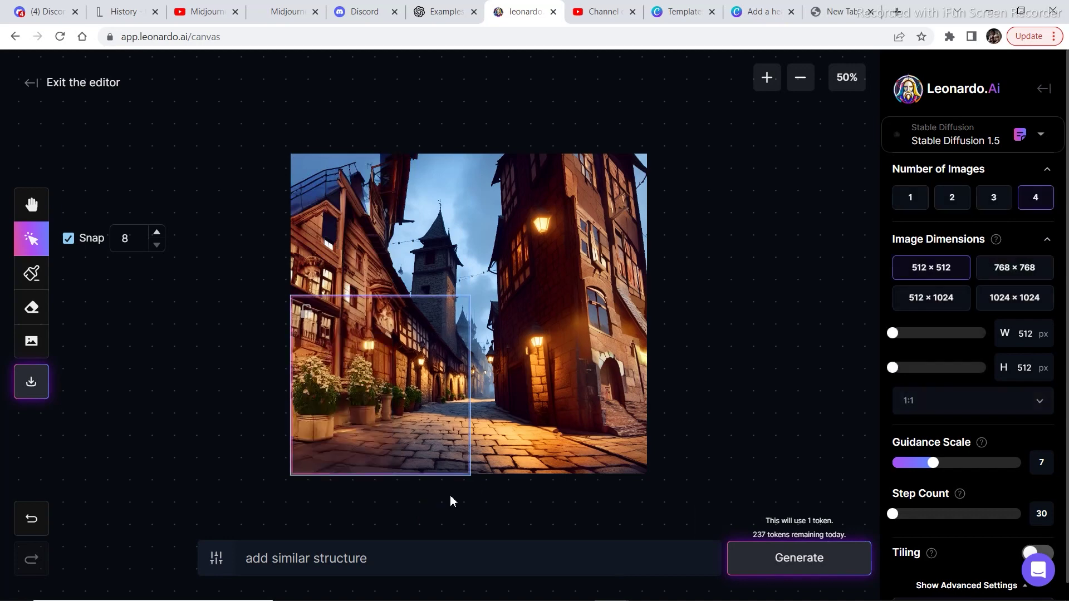
drag(434, 406, 841, 242)
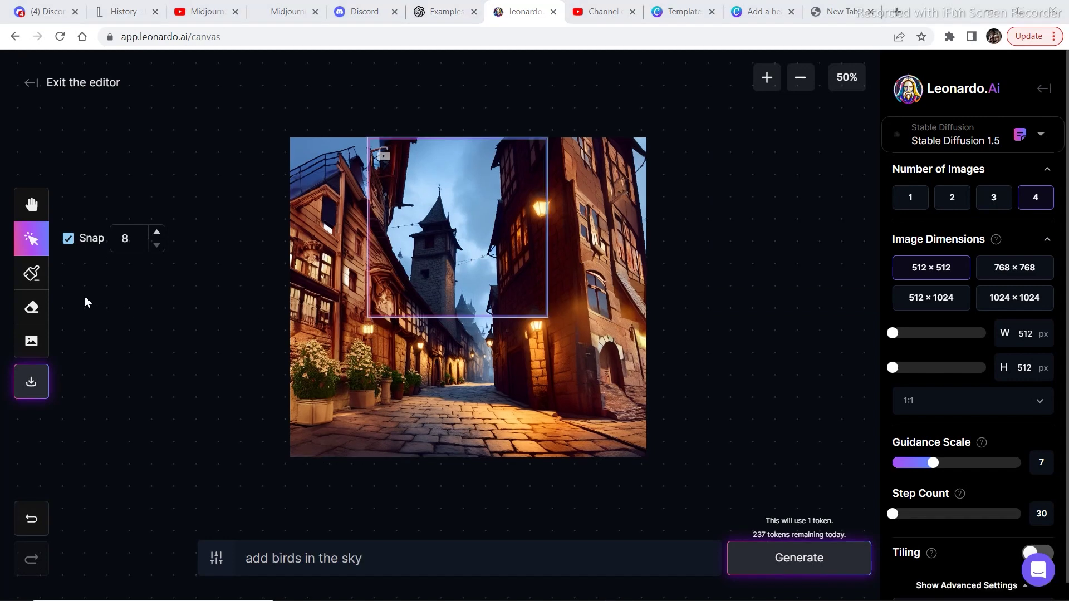
Mask the sky around the tower with the brush and generate with the prompt "add birds in the sky"
click(30, 277)
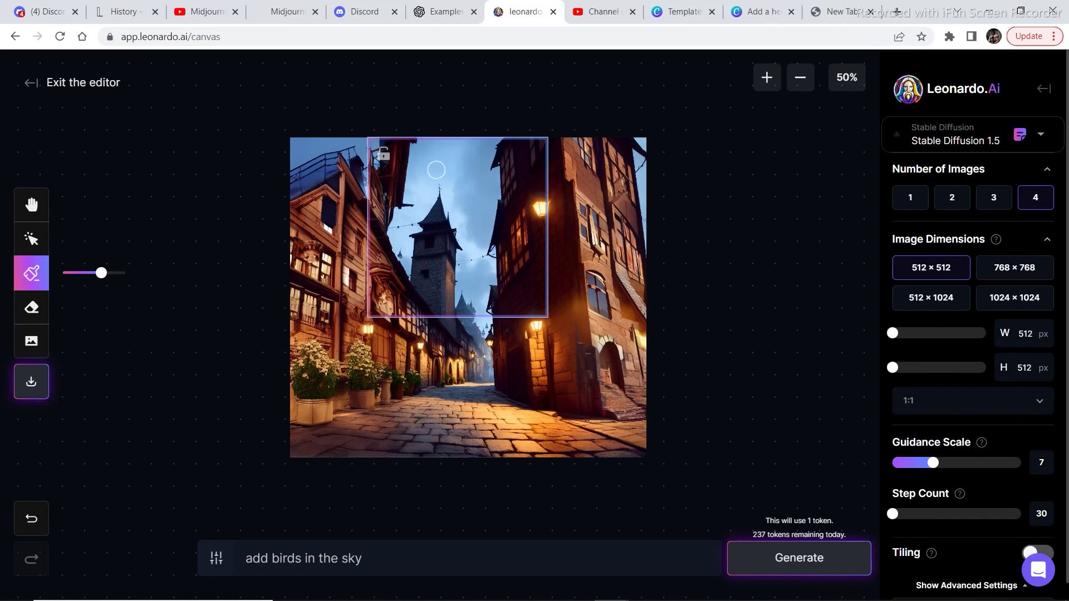
mouse_move(433, 161)
mouse_down()
mouse_move(473, 147)
mouse_move(456, 149)
mouse_up()
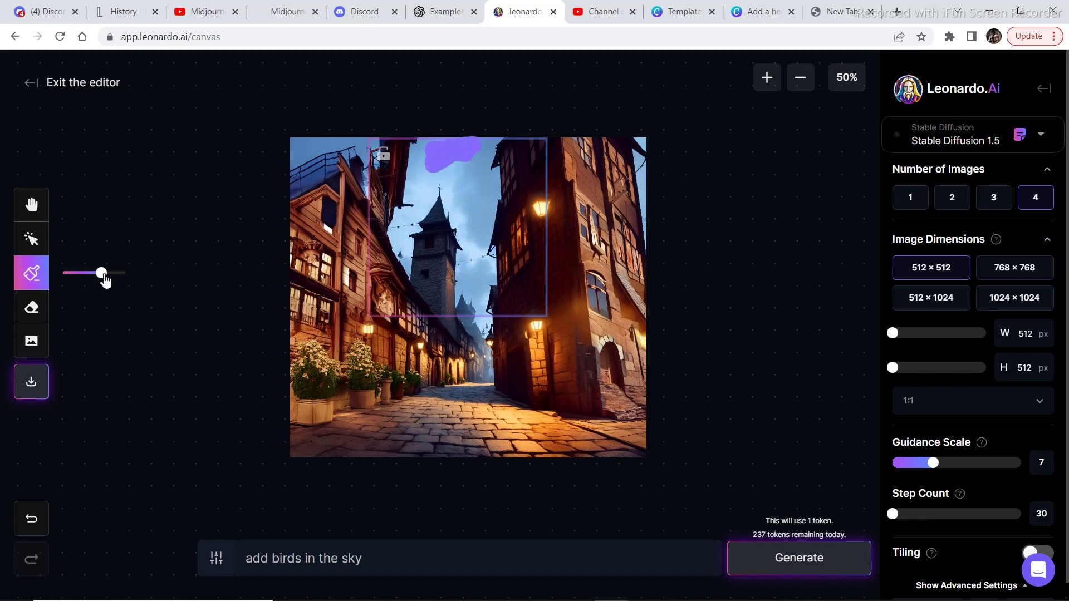
drag(104, 277, 104, 279)
mouse_move(470, 158)
mouse_down()
mouse_move(476, 183)
mouse_move(457, 167)
mouse_move(459, 179)
mouse_move(436, 168)
mouse_move(429, 178)
mouse_move(428, 153)
mouse_move(417, 179)
mouse_move(430, 157)
mouse_move(474, 152)
mouse_move(466, 197)
mouse_move(456, 190)
mouse_move(467, 223)
mouse_move(477, 197)
mouse_move(478, 231)
mouse_move(486, 192)
mouse_move(471, 276)
mouse_move(479, 292)
mouse_move(479, 147)
mouse_up()
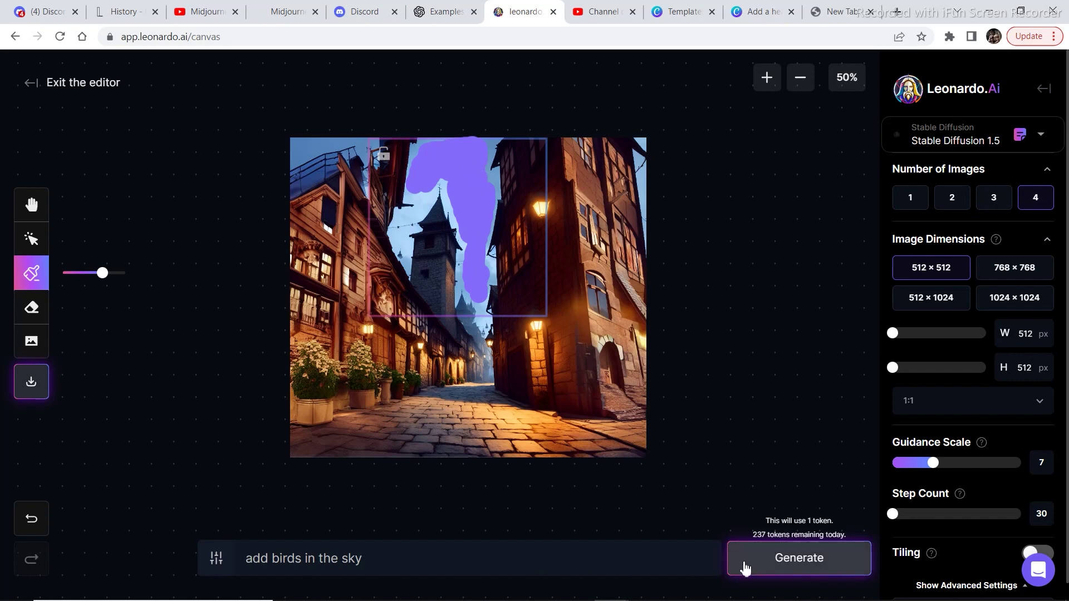
click(791, 563)
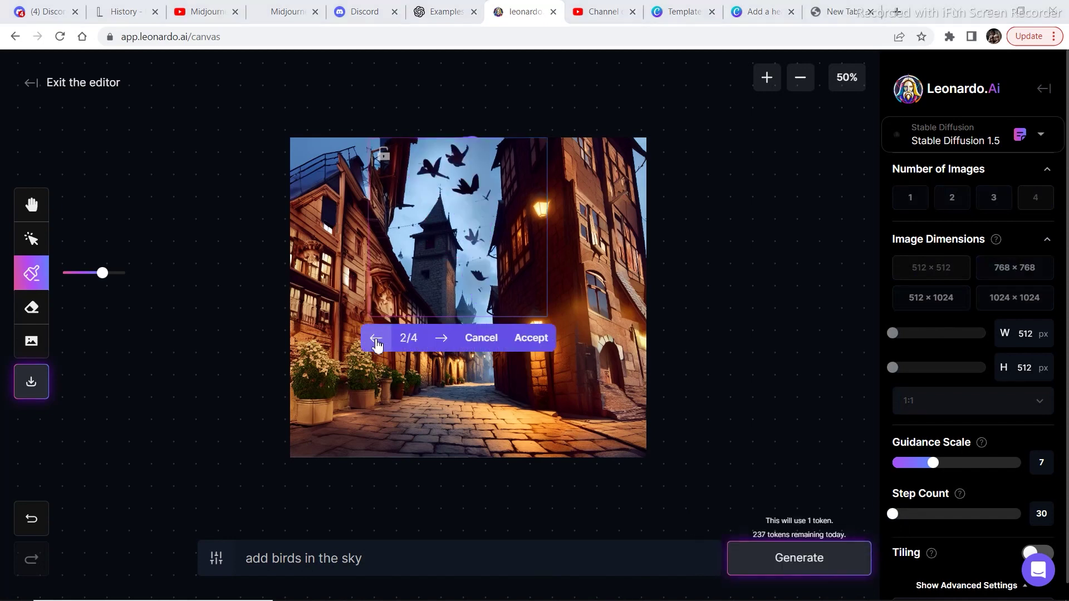
Compare the four bird variations for the sky, accept the fourth one and move the generation frame off the image
click(374, 338)
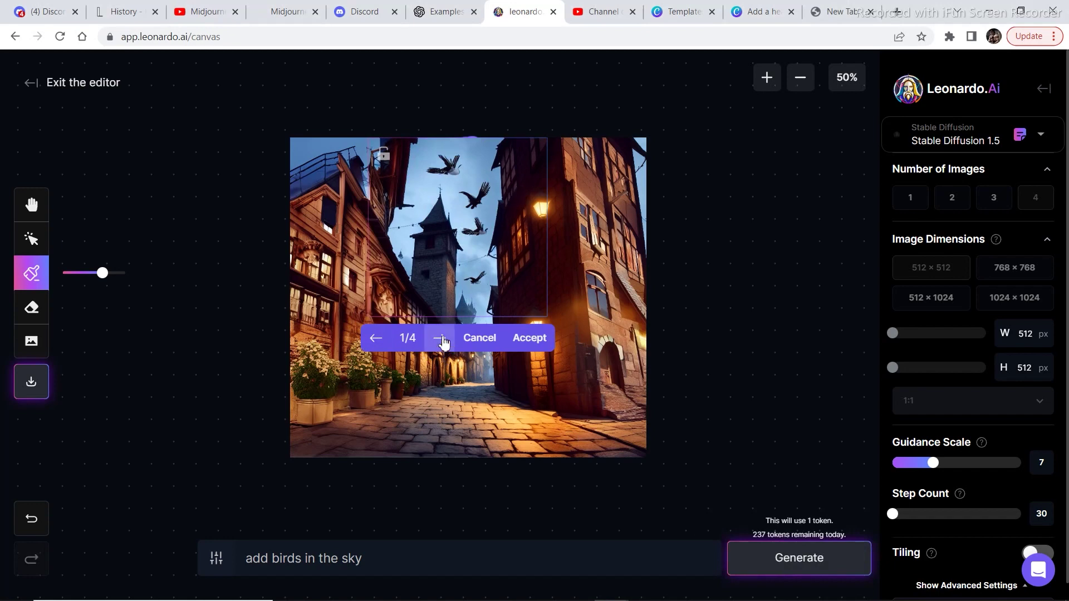
click(441, 339)
click(443, 340)
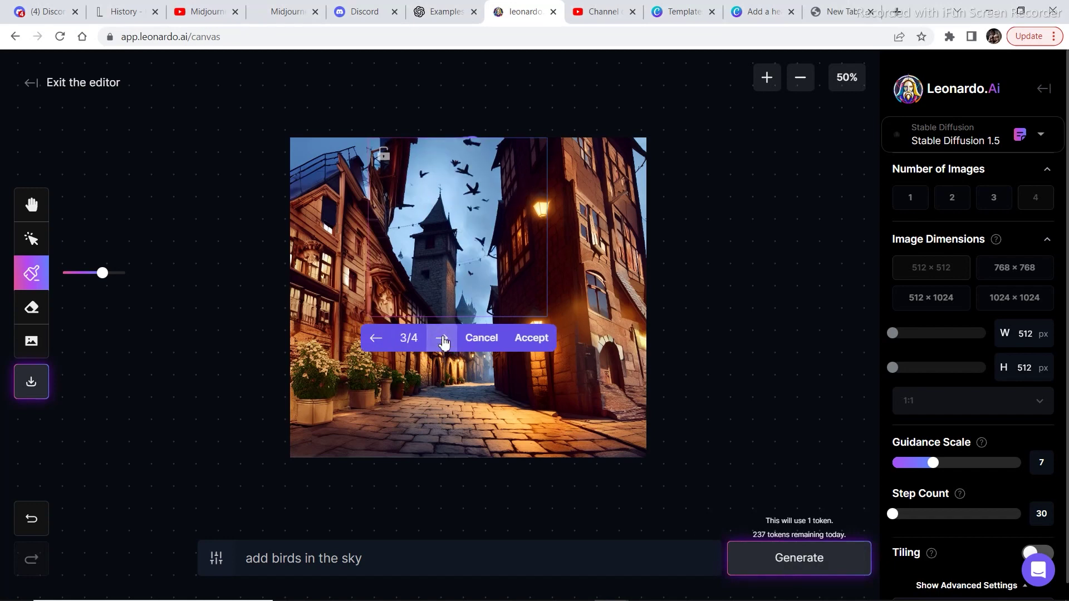
click(444, 341)
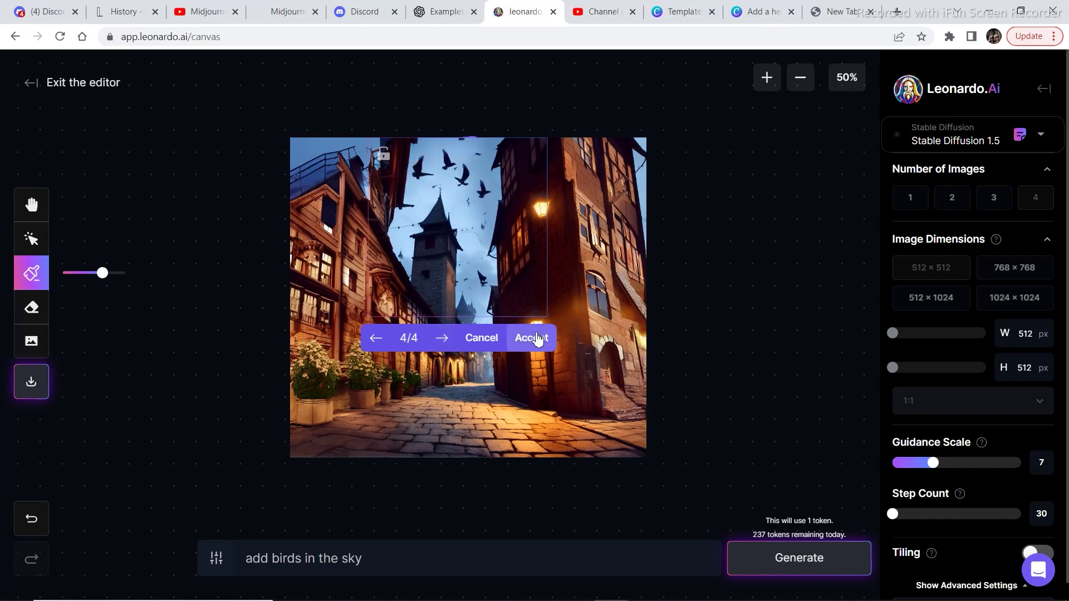
click(539, 340)
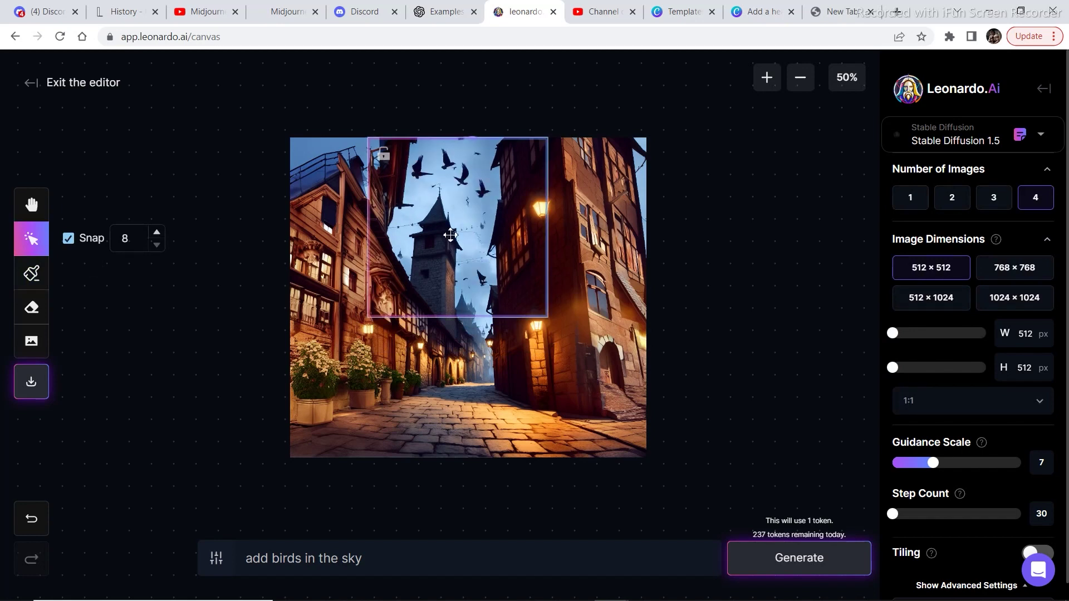
drag(450, 234, 110, 277)
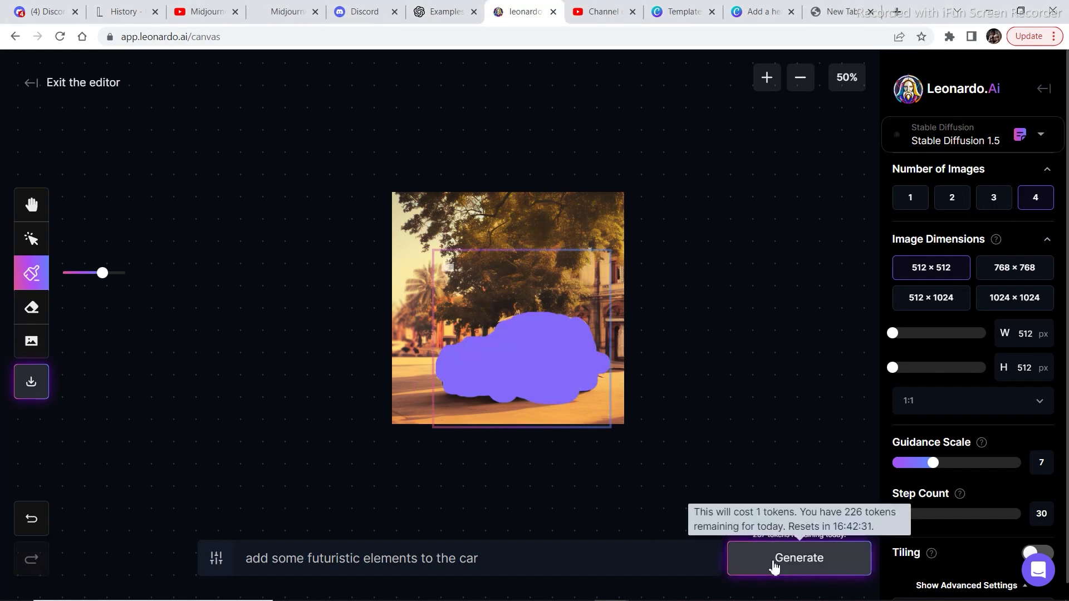
Generate replacements for the masked car with the prompt "add some futuristic elements to the car" and compare the four variations
click(775, 565)
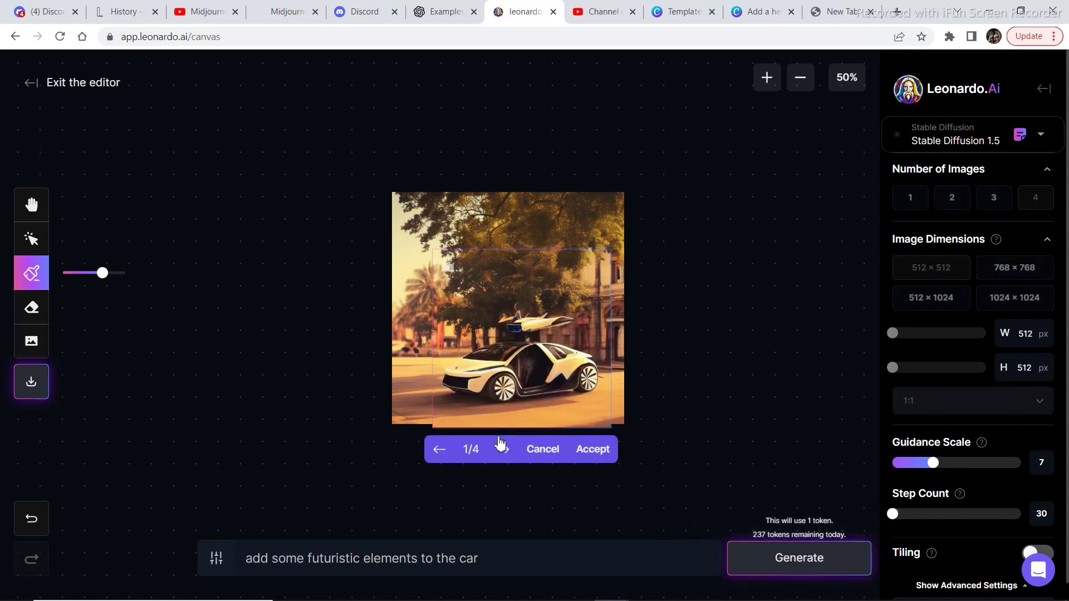
click(504, 451)
click(506, 453)
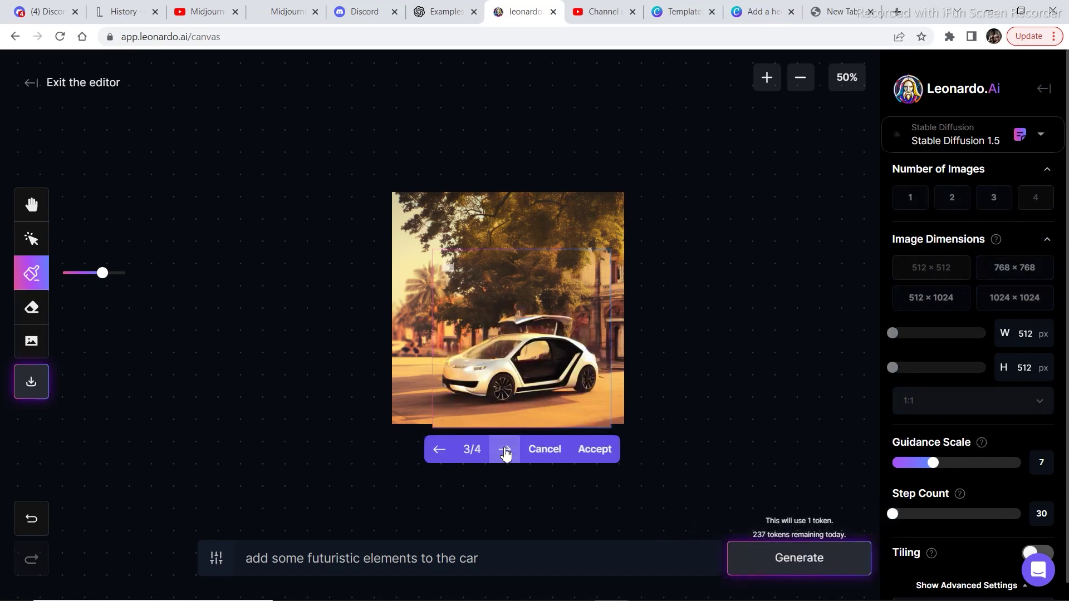
click(506, 453)
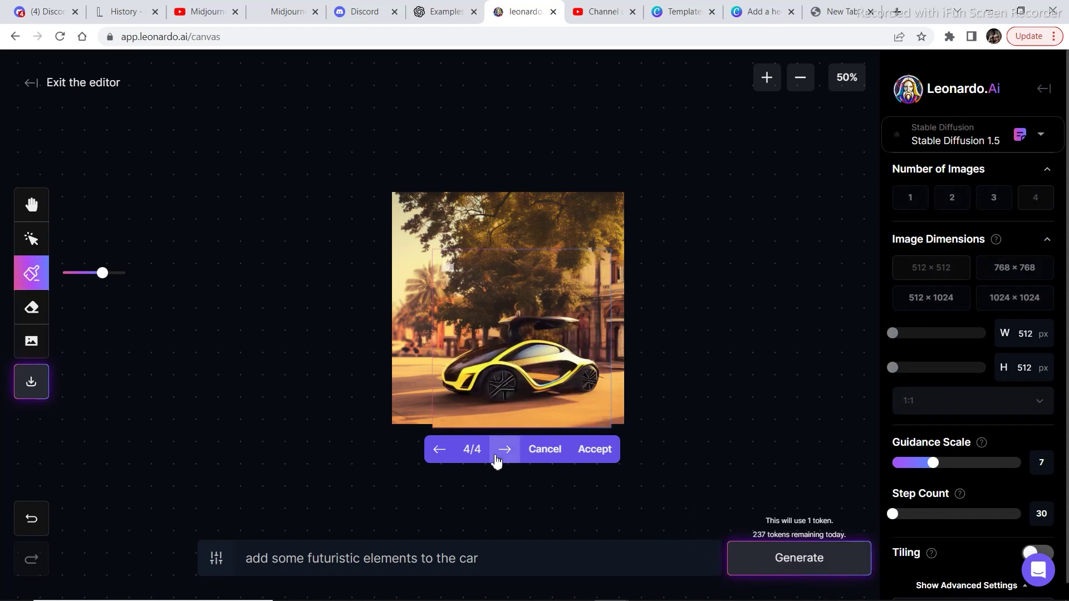
click(434, 455)
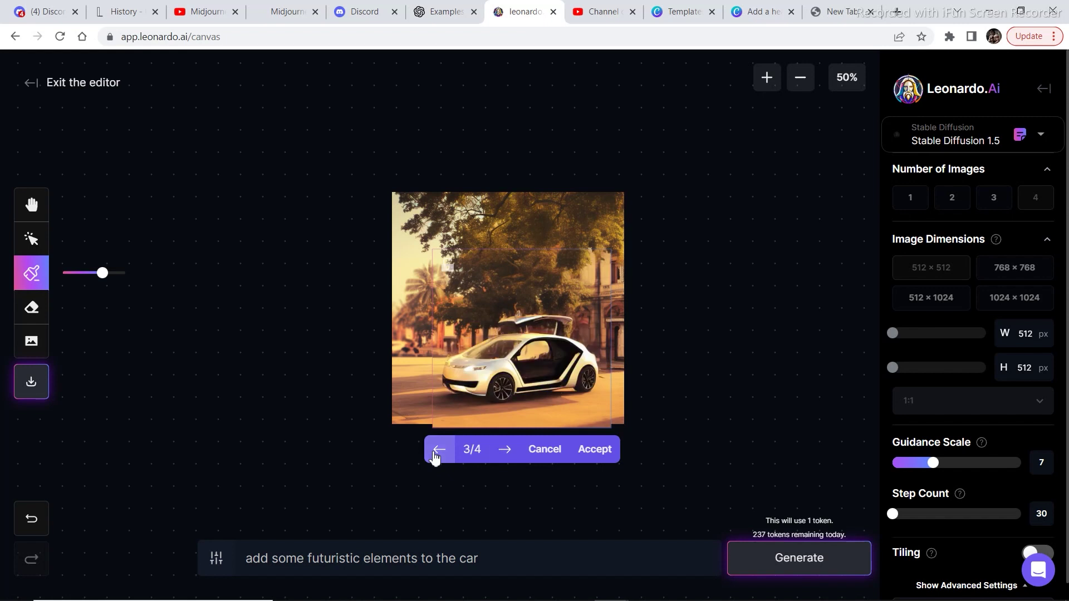
click(506, 453)
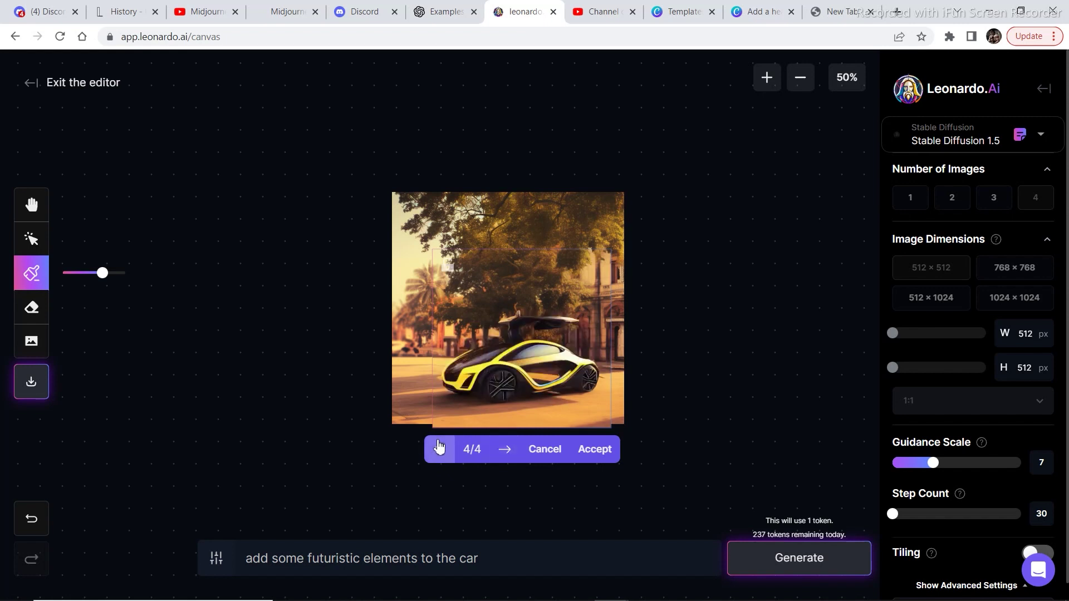
click(439, 453)
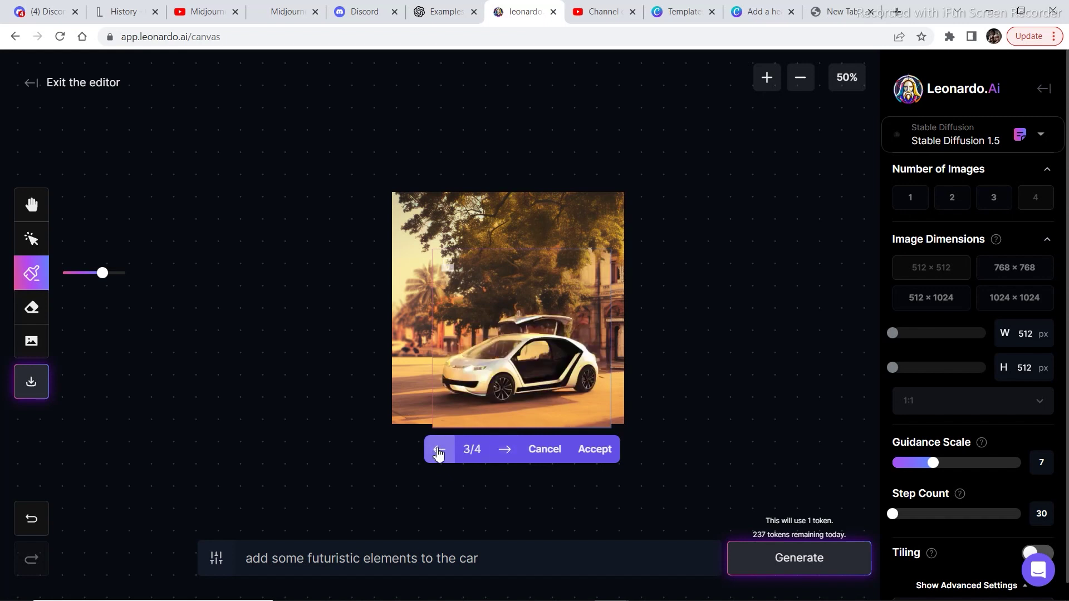
click(439, 452)
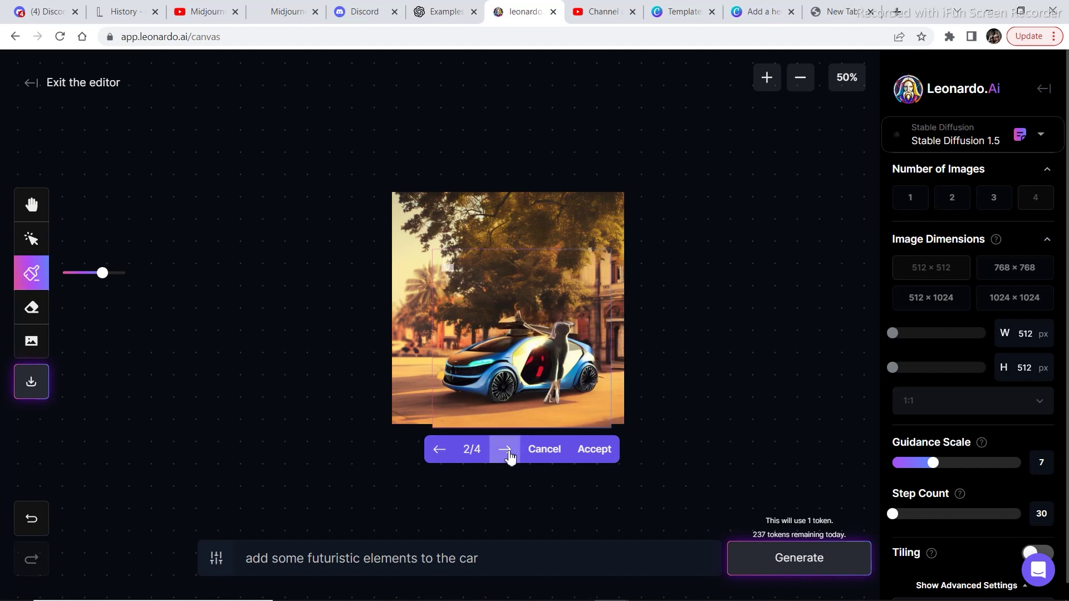
Accept the third futuristic car variation and move the generation frame off the image
click(507, 454)
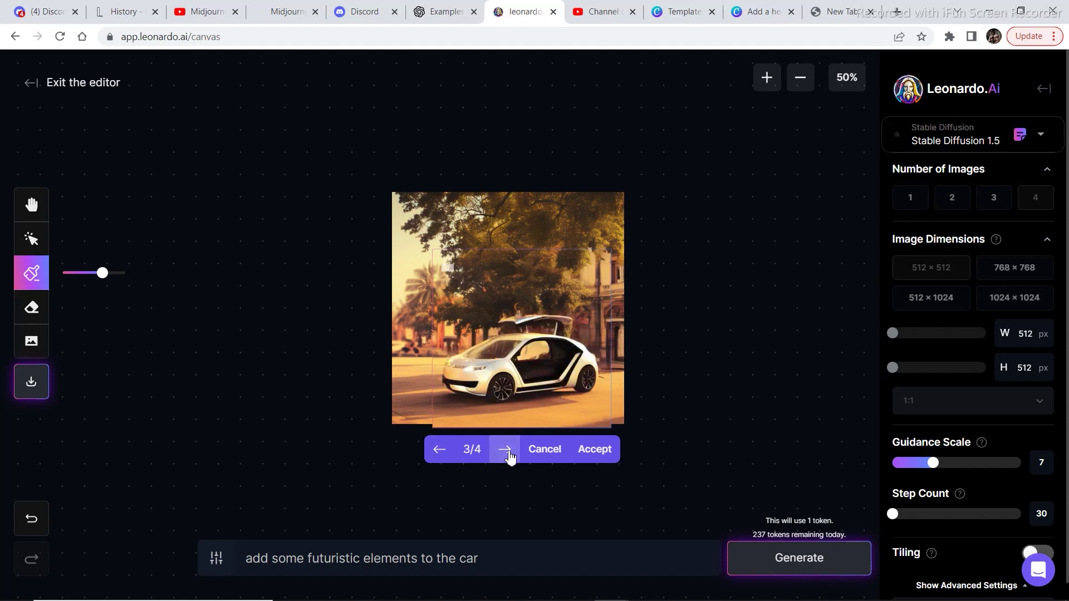
click(590, 452)
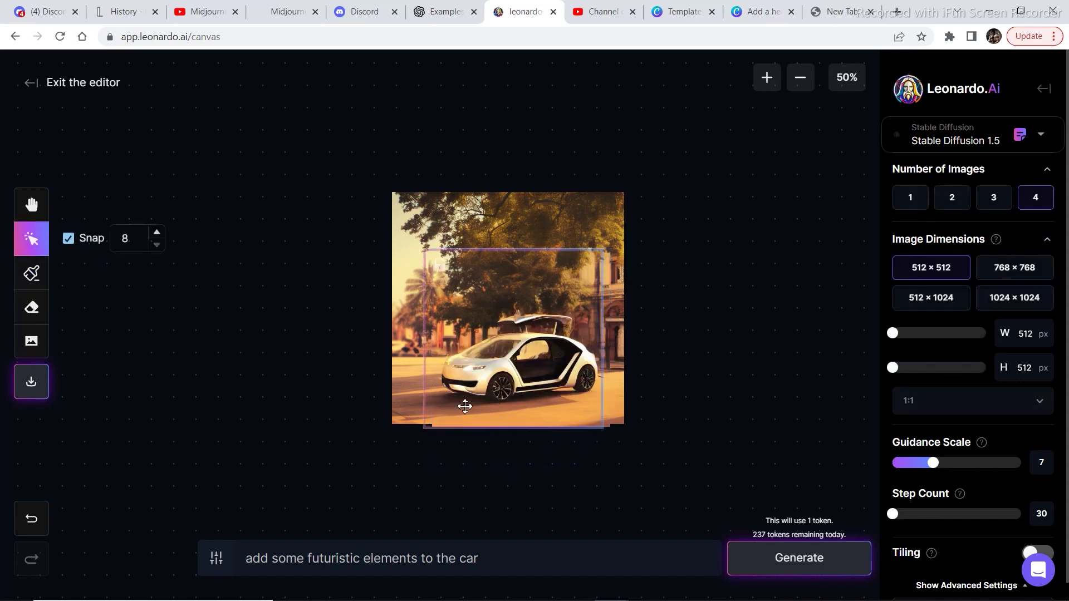
drag(466, 406, 162, 392)
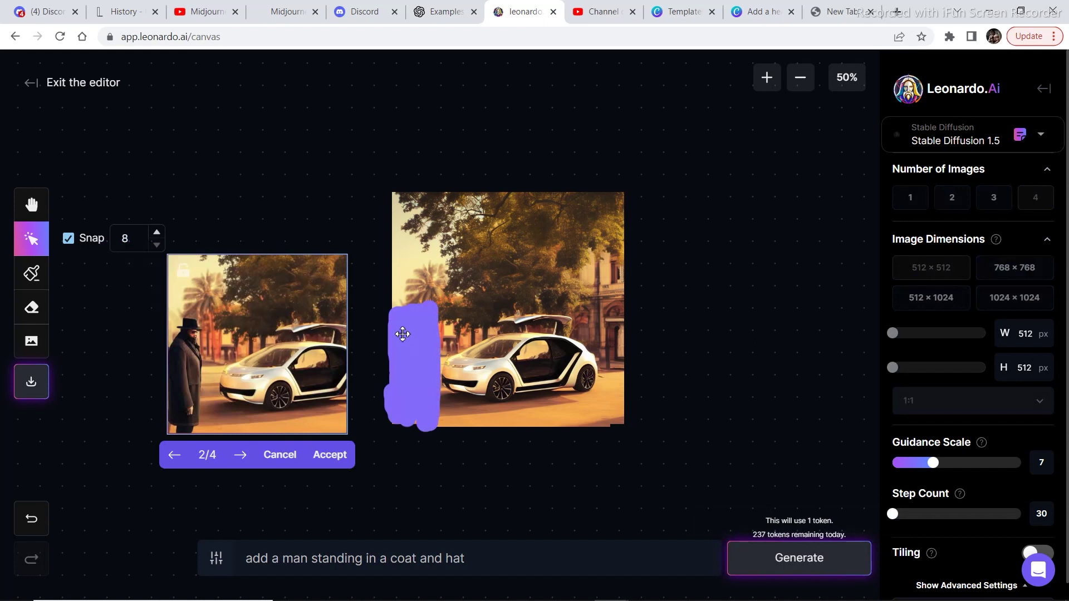
Undo the displacement of the "add a man standing in a coat and hat" result and accept its third variation
key(ctrl+z)
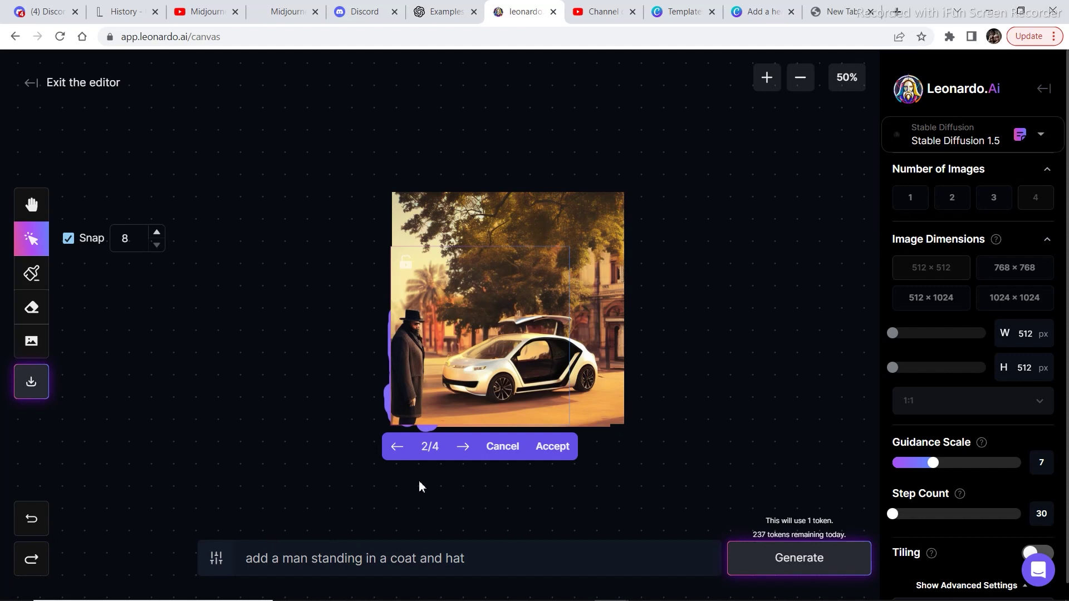
click(465, 449)
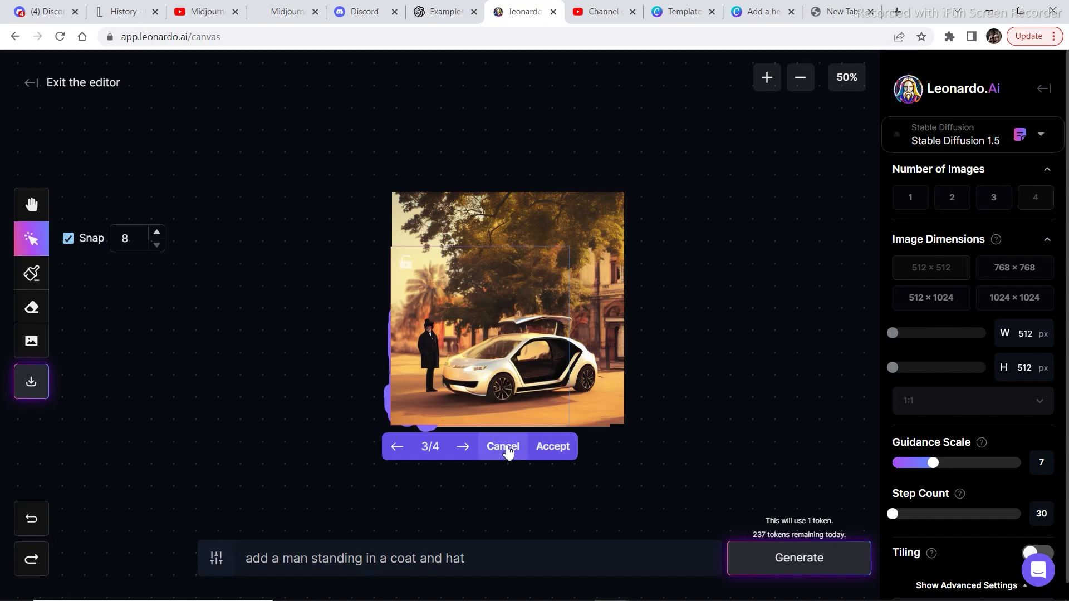
click(549, 447)
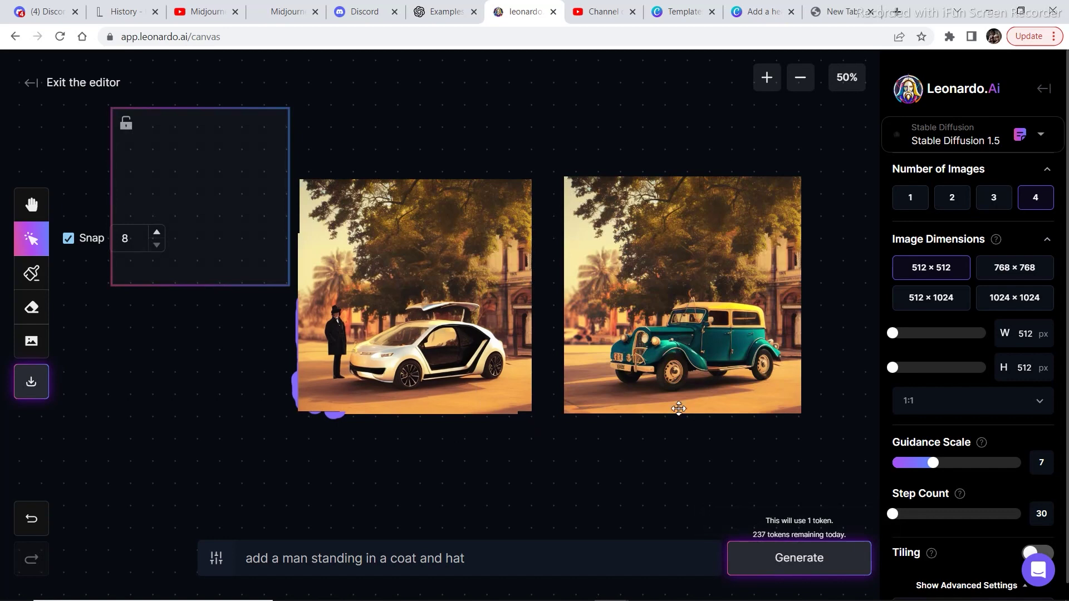
Undo the last canvas change and generate a fill for the upper gap between the two car images with the prompt "add structure"
key(ctrl+z)
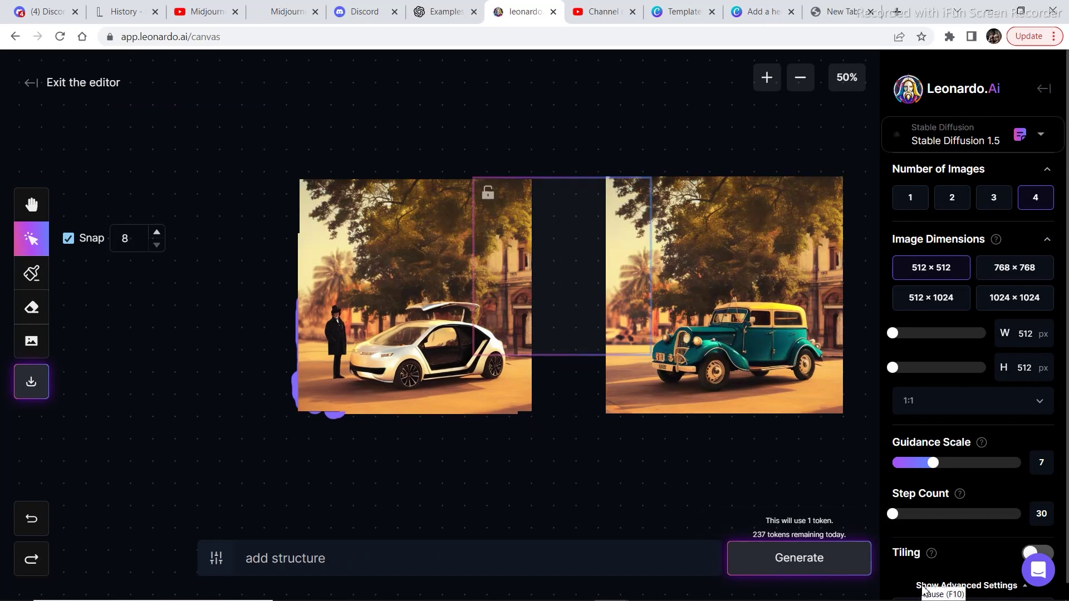
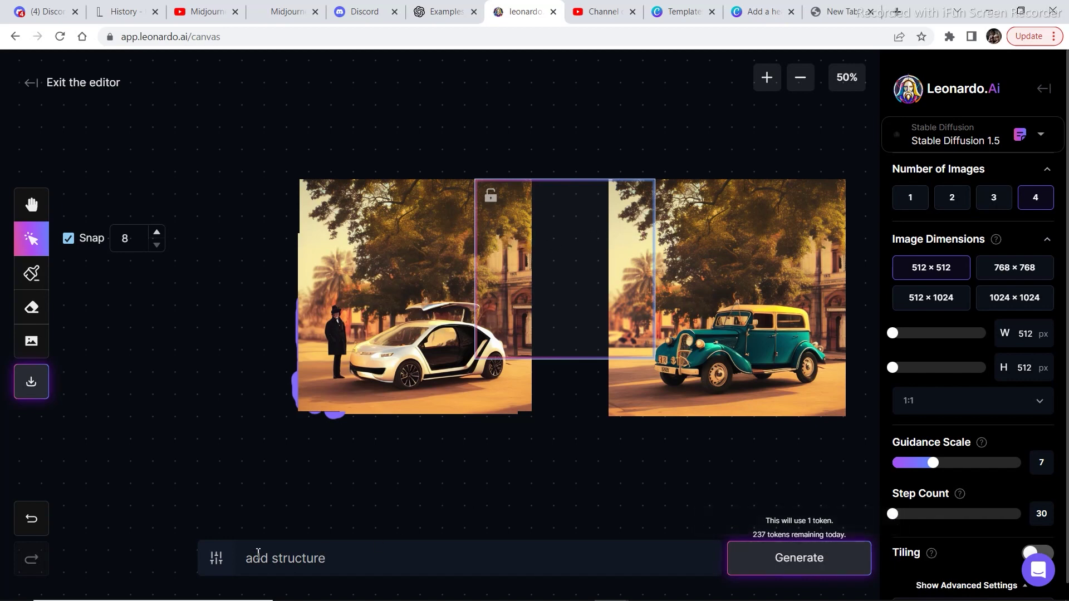
click(345, 558)
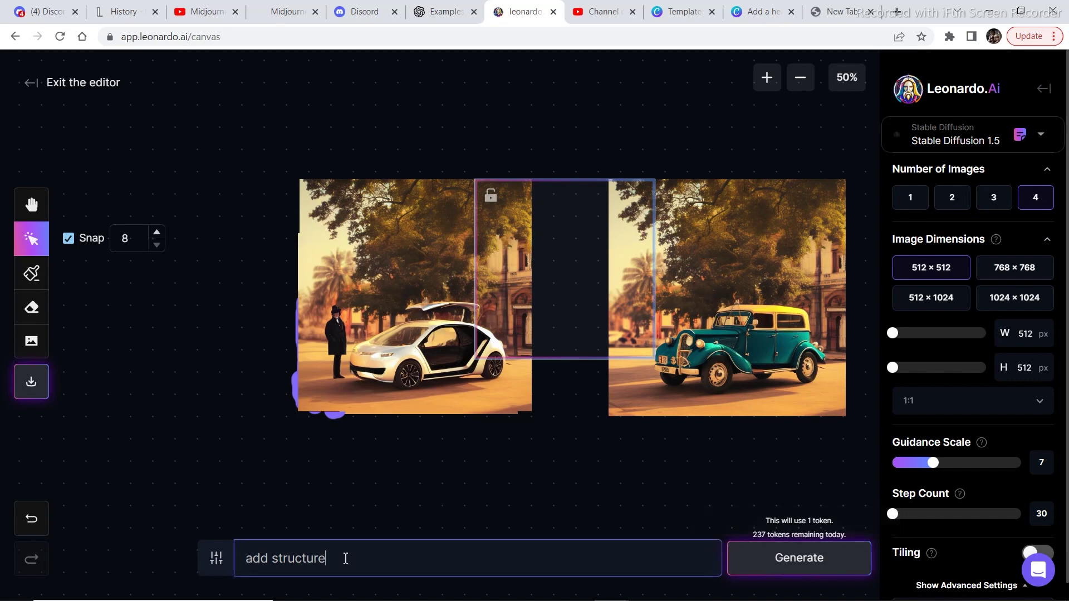
click(804, 555)
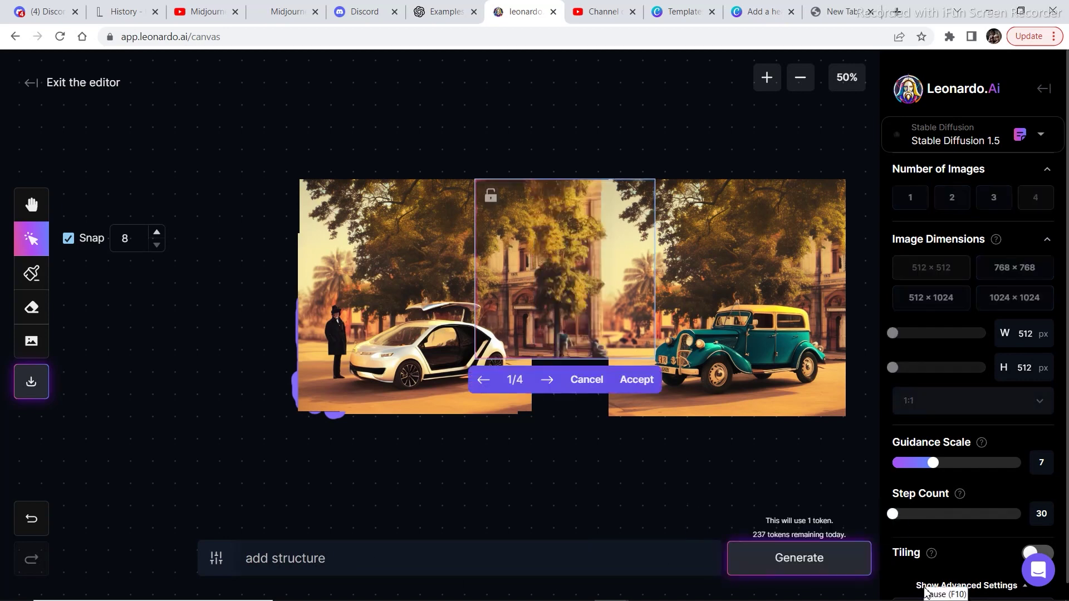
Cycle through the four variations for the upper gap between the car images and accept the first one
click(548, 381)
click(548, 381)
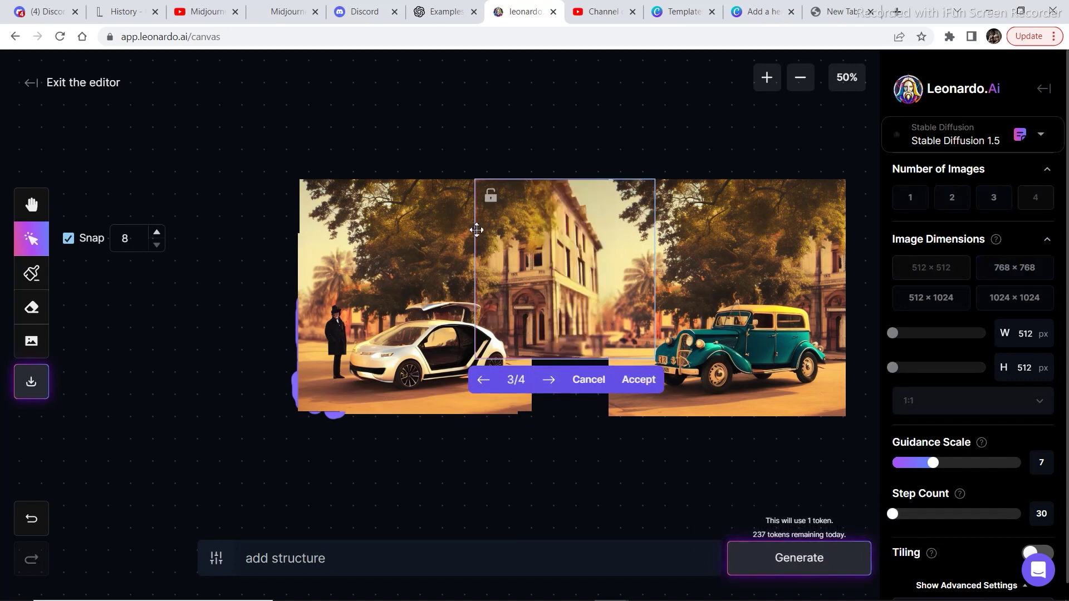
click(549, 381)
click(548, 383)
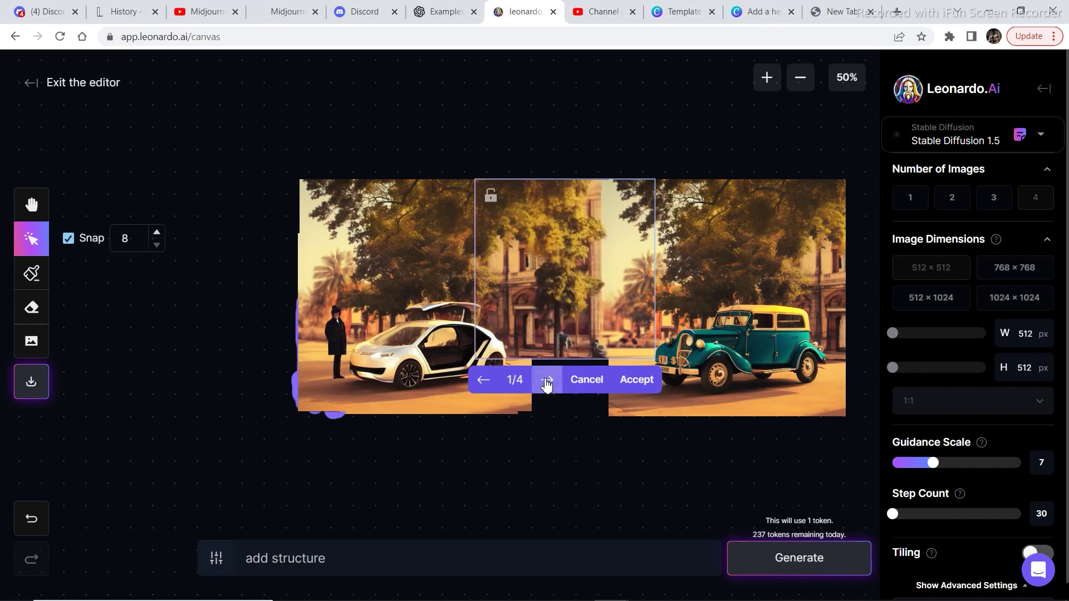
click(547, 382)
click(547, 382)
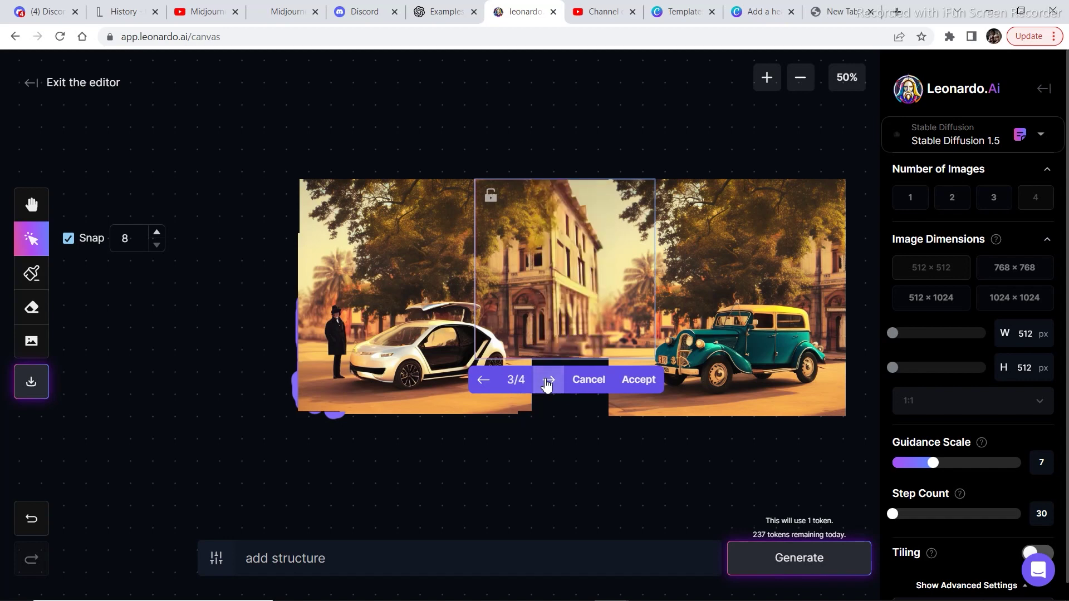
click(547, 382)
click(547, 383)
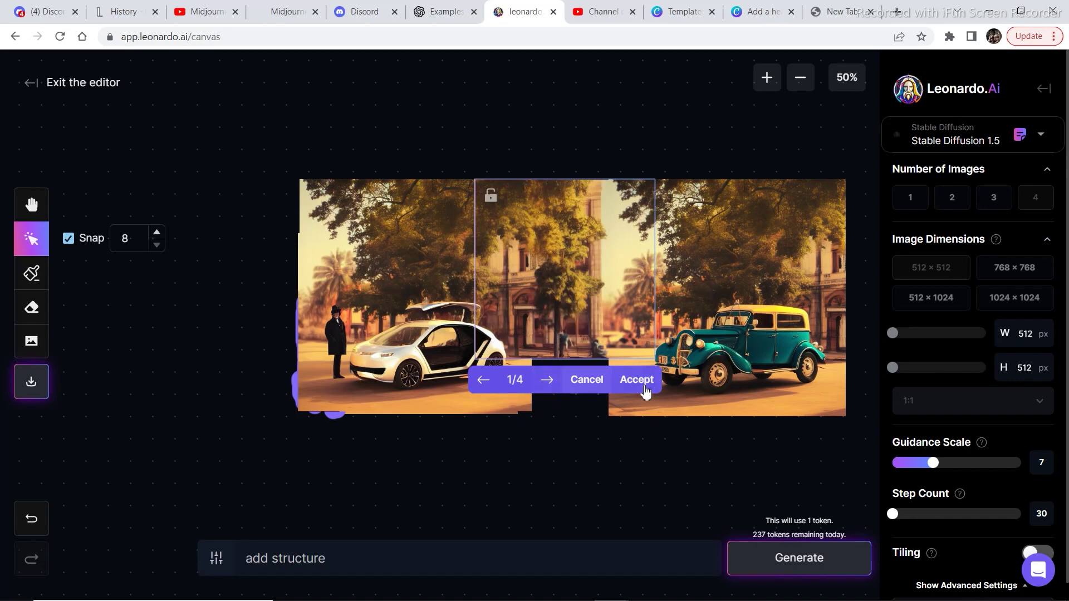
click(636, 381)
Generate a fill for the remaining lower gap between the car images with the same prompt, keeping the result over the gap
drag(564, 274, 562, 328)
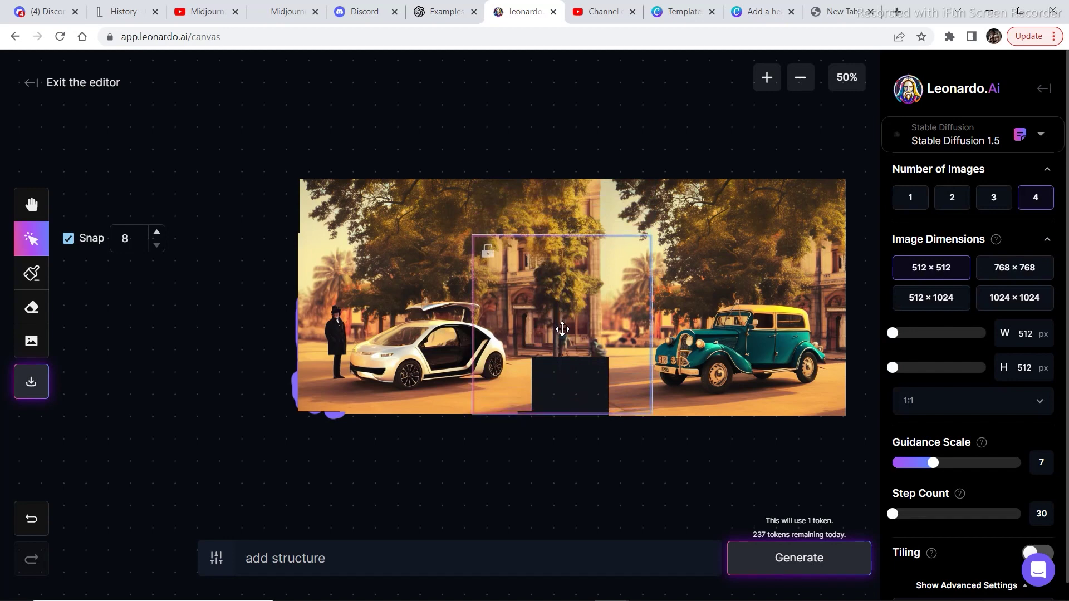
click(762, 555)
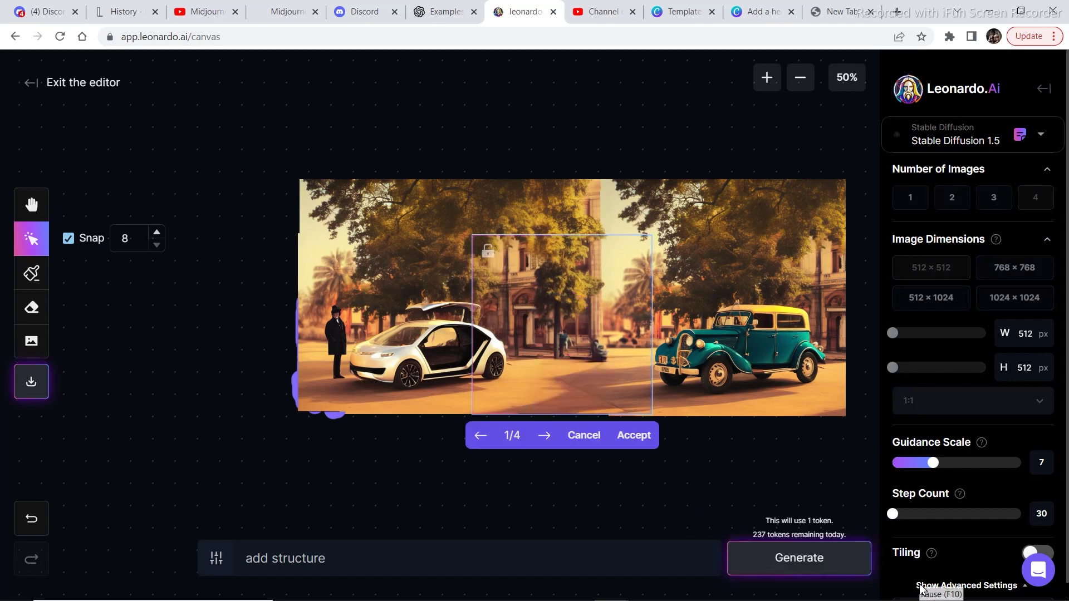
drag(626, 354, 473, 326)
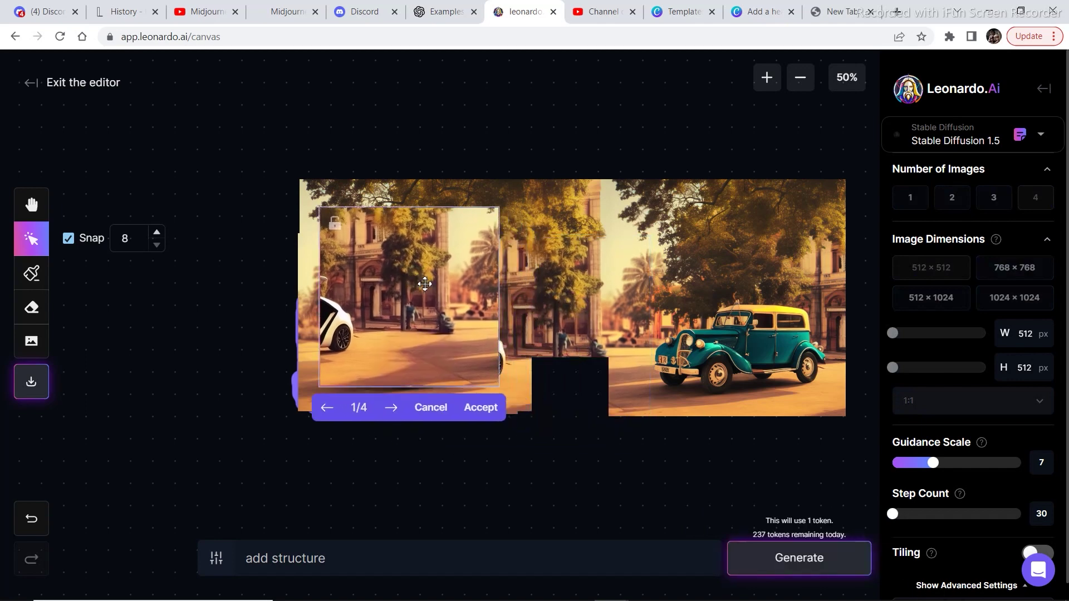
key(ctrl+z)
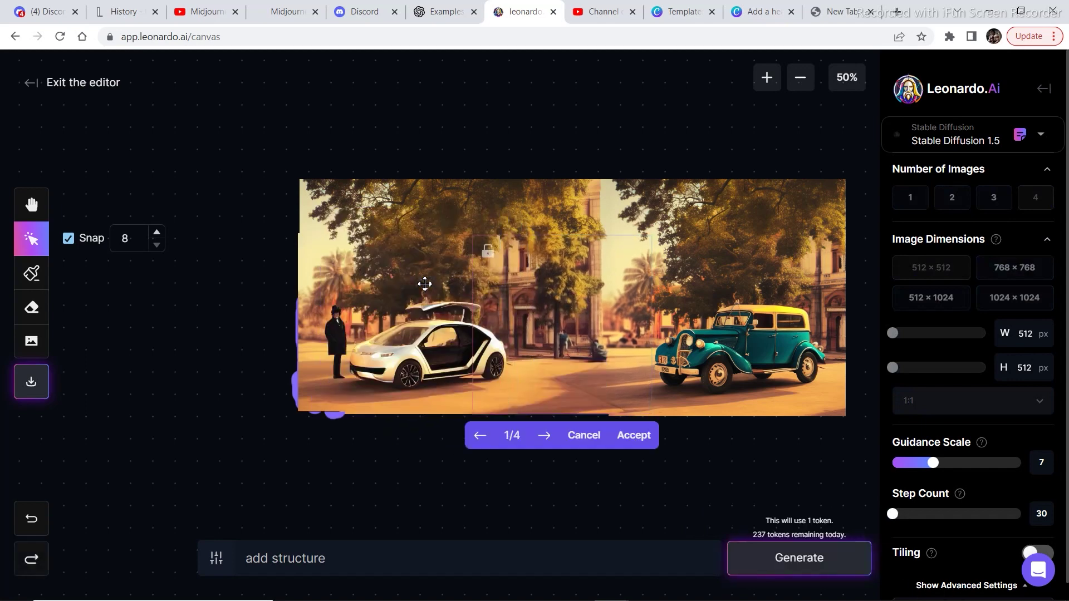
Compare the variations for the lower gap, accept the first one and move the generation frame off the joined image
click(546, 437)
click(546, 437)
click(546, 437)
click(545, 437)
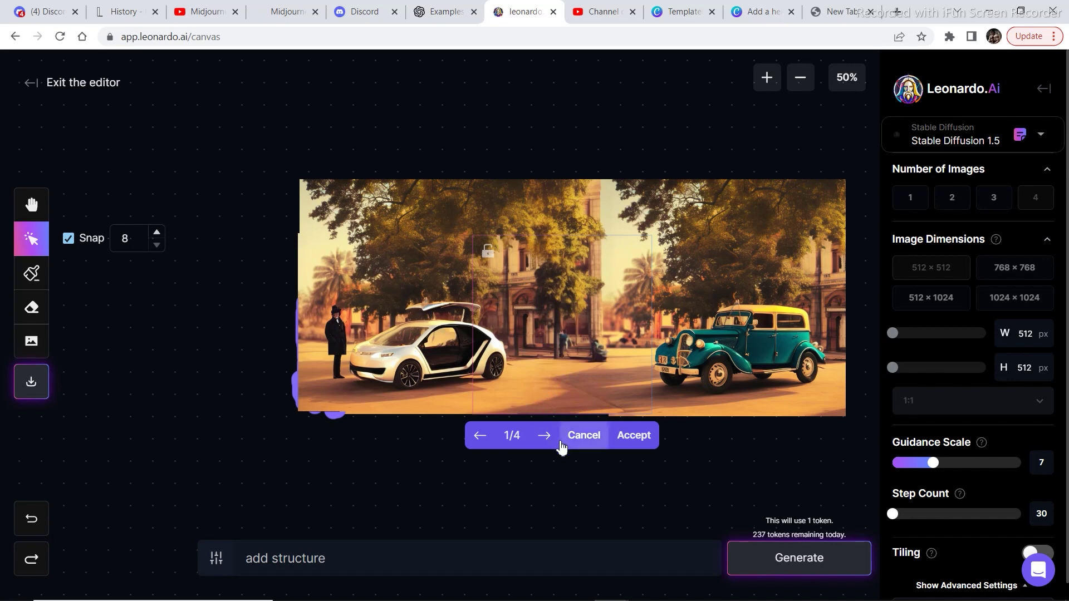
click(627, 437)
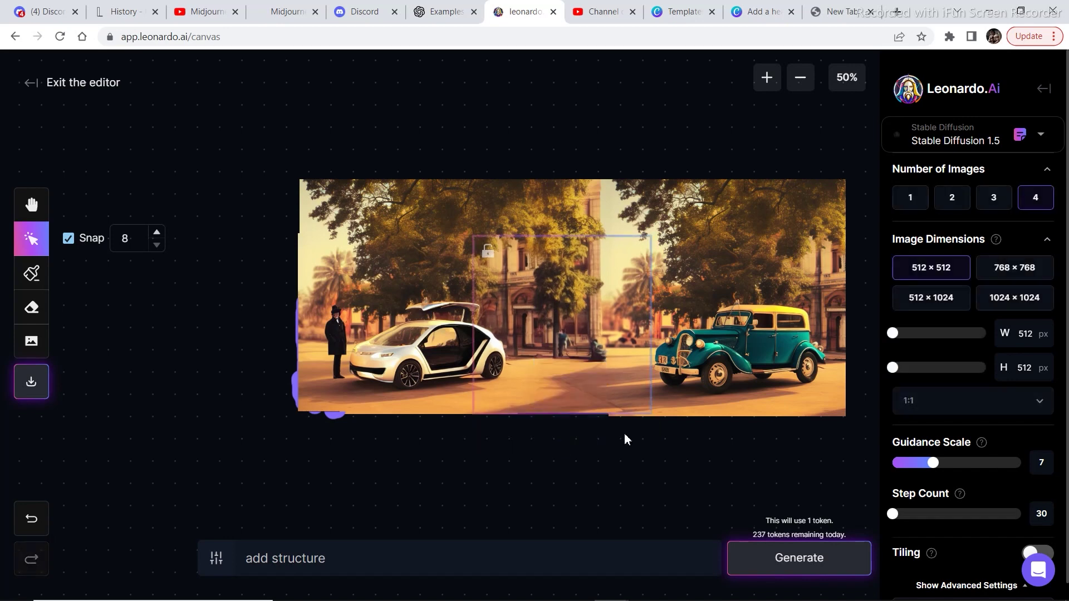
drag(546, 322, 121, 152)
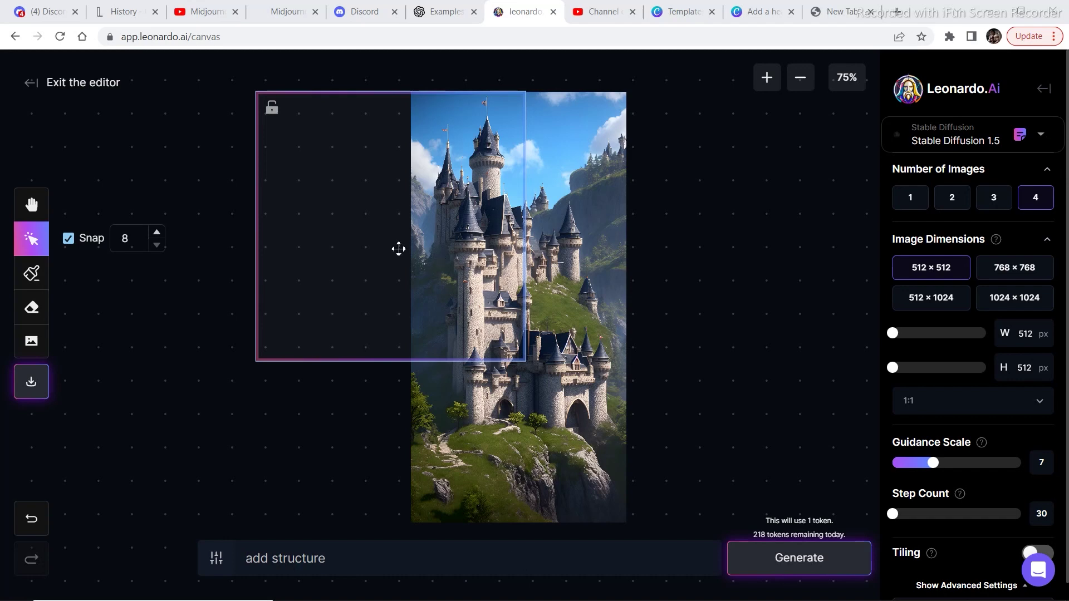
Generate an upper left extension of the castle image with "add structure", accept the second variation and move the frame over the empty lower left corner
click(767, 565)
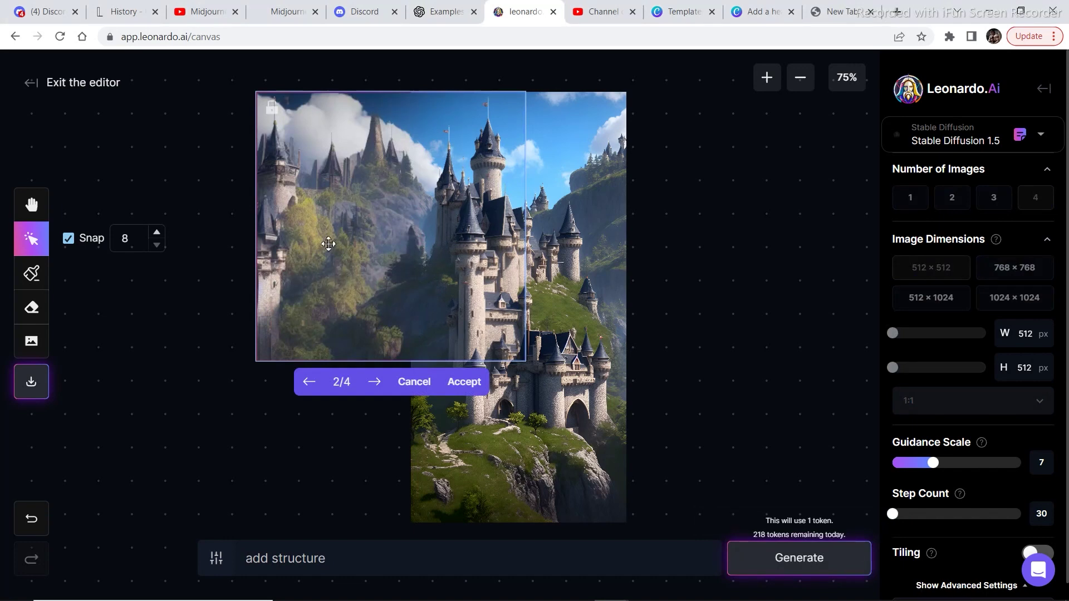
click(468, 382)
drag(427, 262, 426, 430)
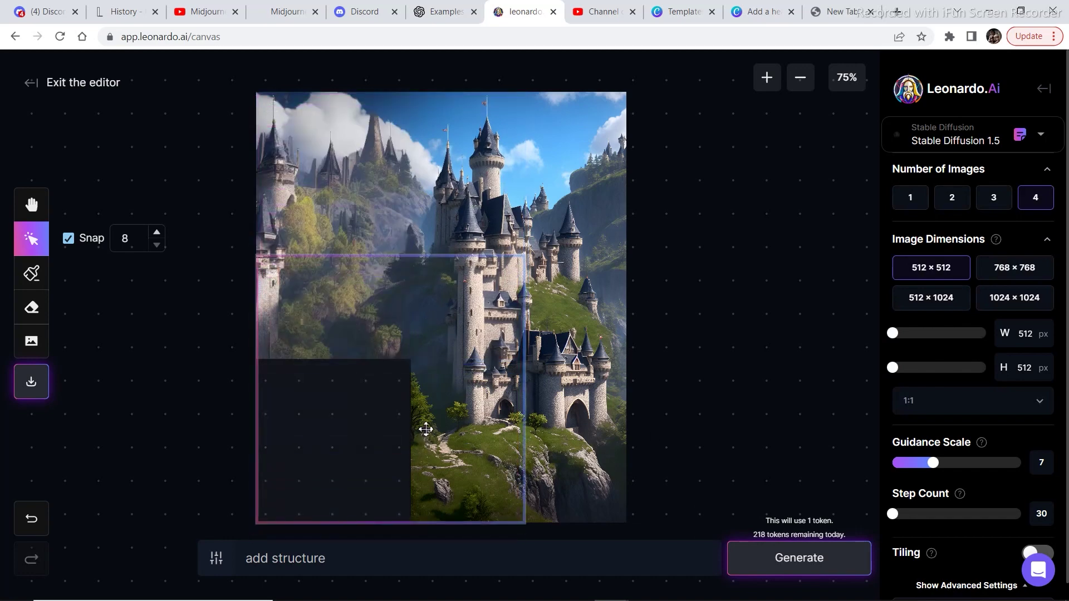
Generate a fill for the castle image's empty lower left corner with the prompt "add structure" and accept the second variation
click(774, 559)
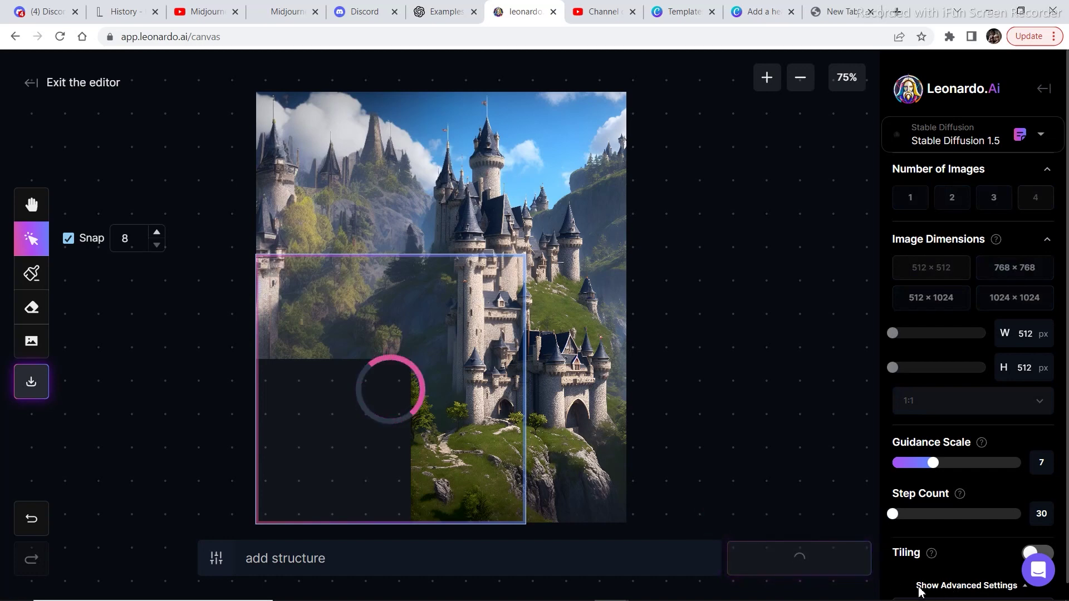
drag(451, 391, 580, 320)
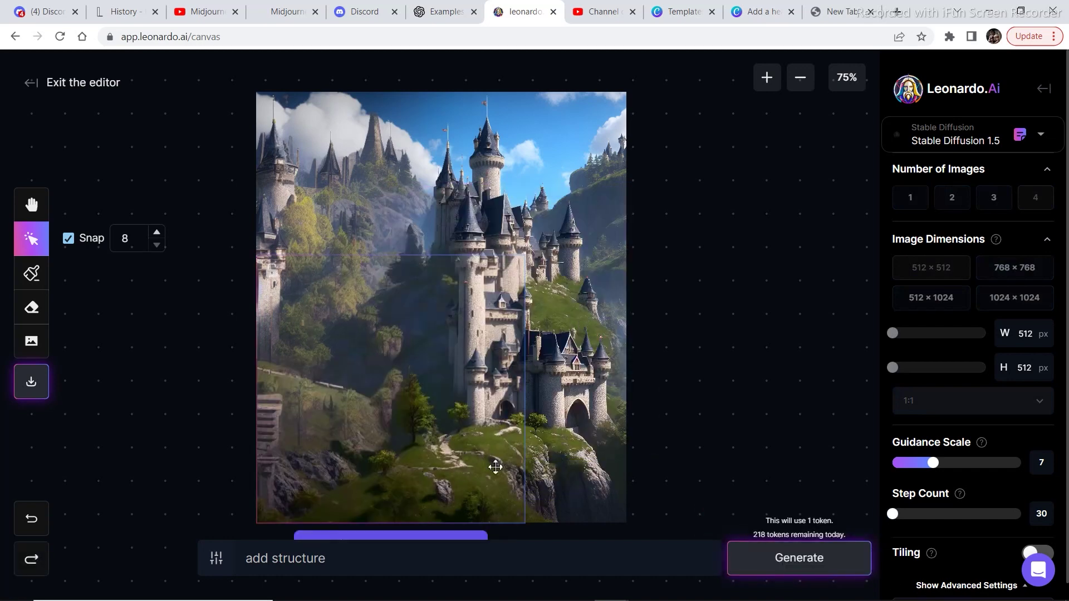
scroll(707, 464, down, 3)
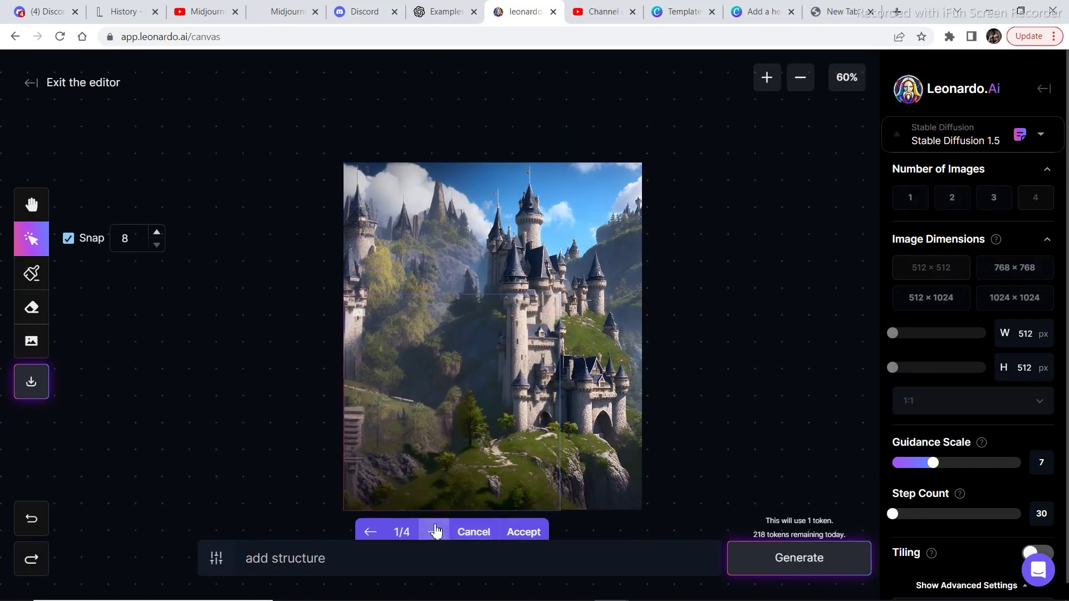
click(435, 532)
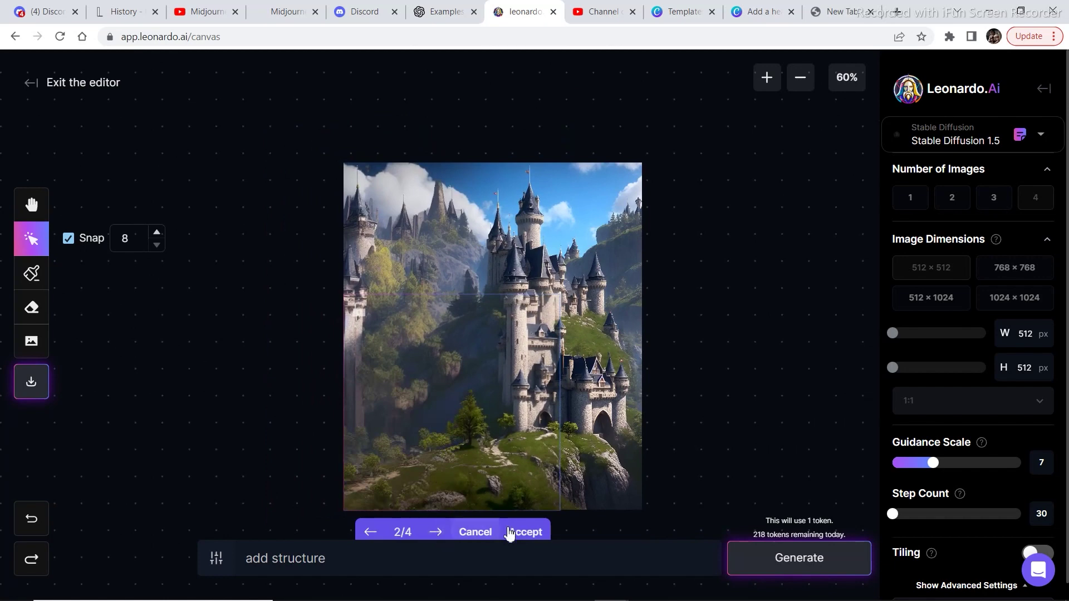
click(527, 532)
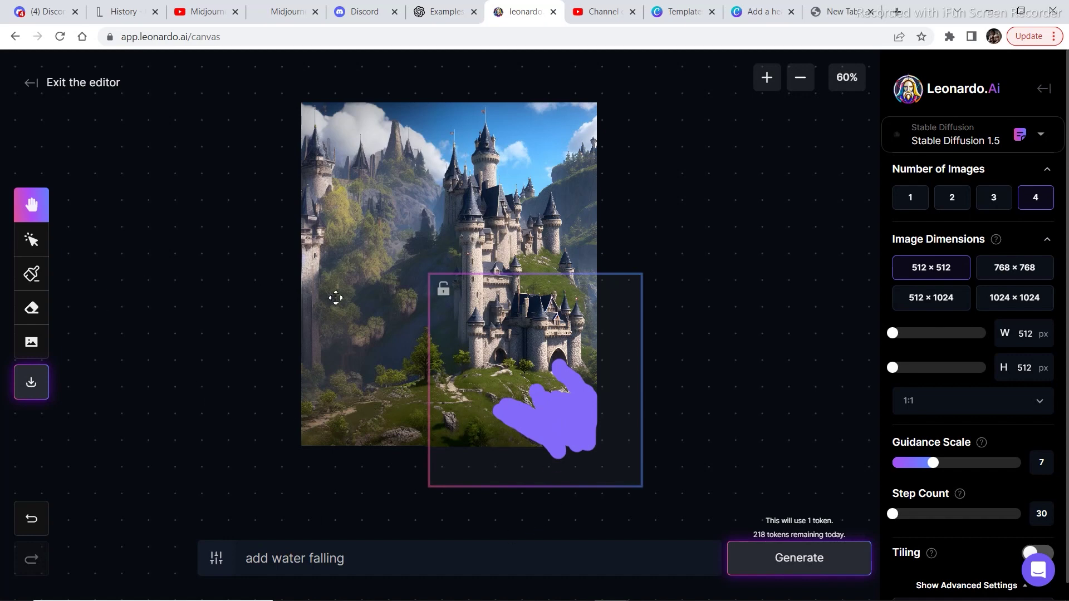
Move the generation frame over the masked hillside at the lower right, generate with "add water falling" and accept the third variation
scroll(626, 408, down, 2)
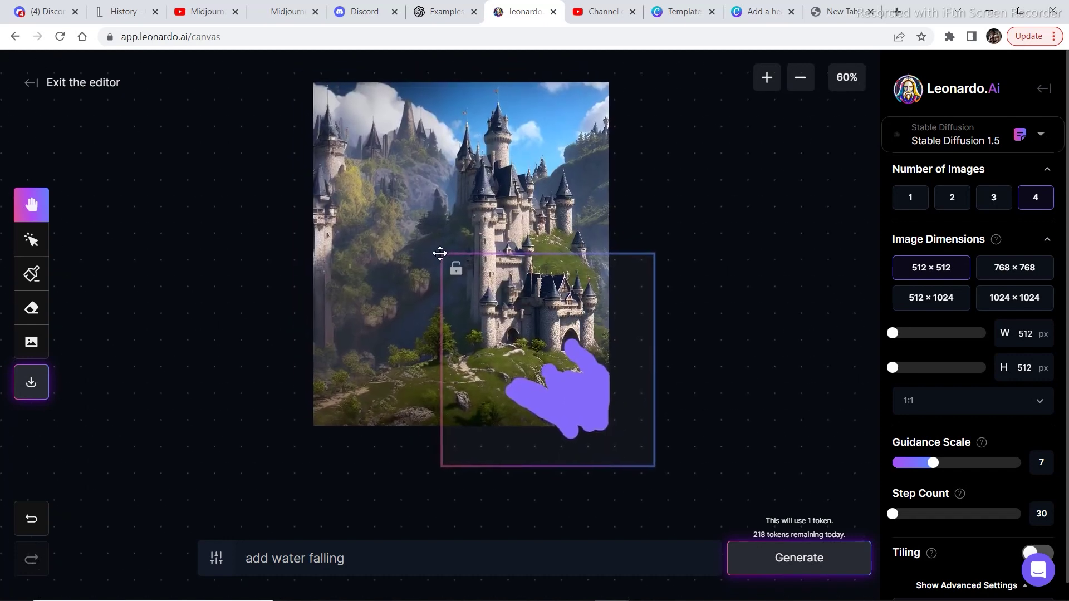
click(31, 241)
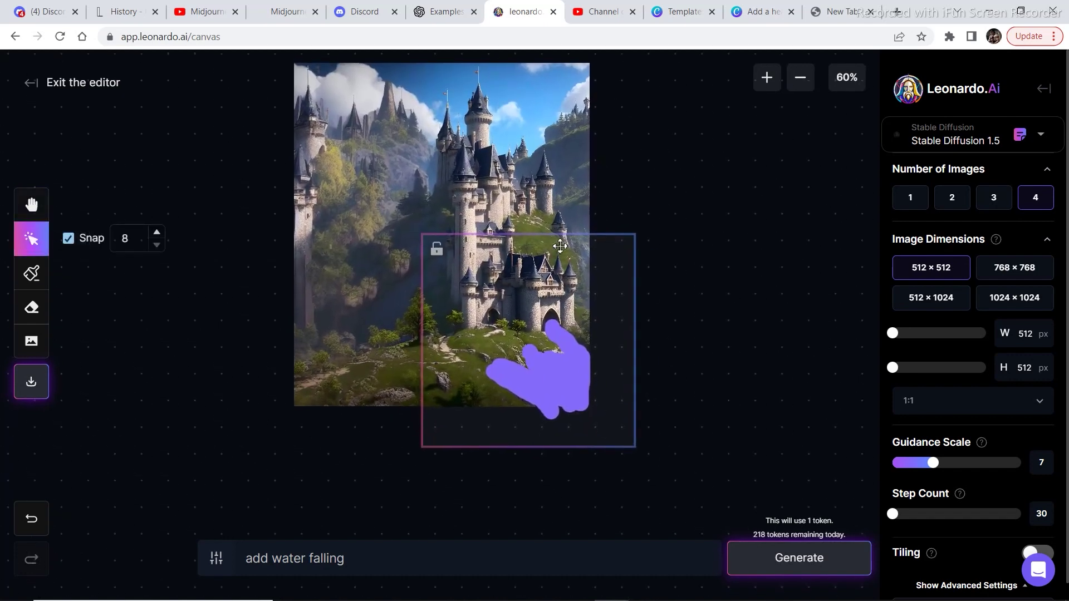
drag(551, 251, 577, 268)
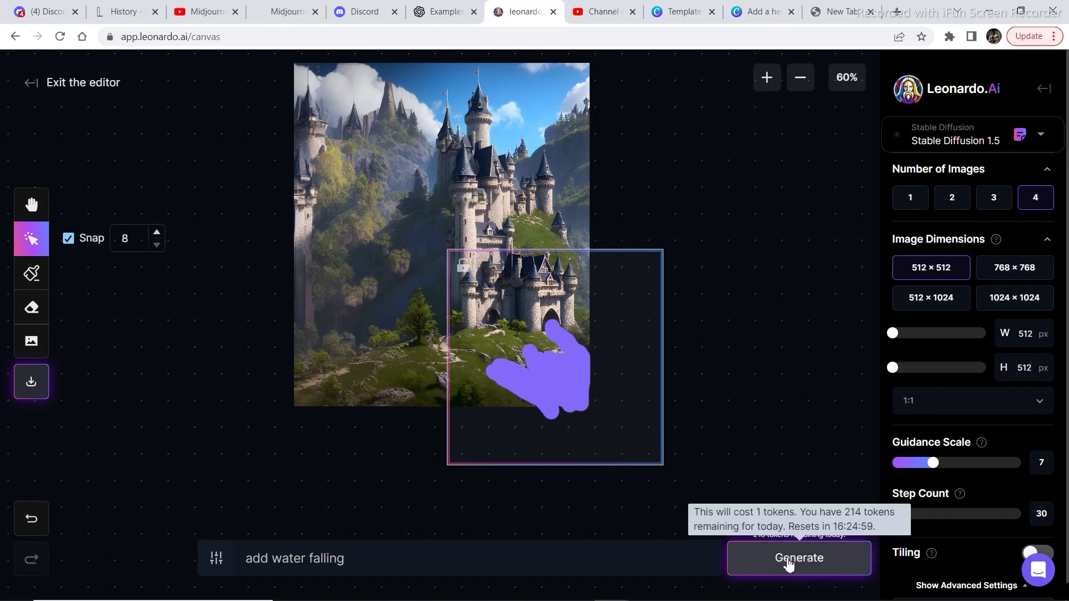
click(789, 563)
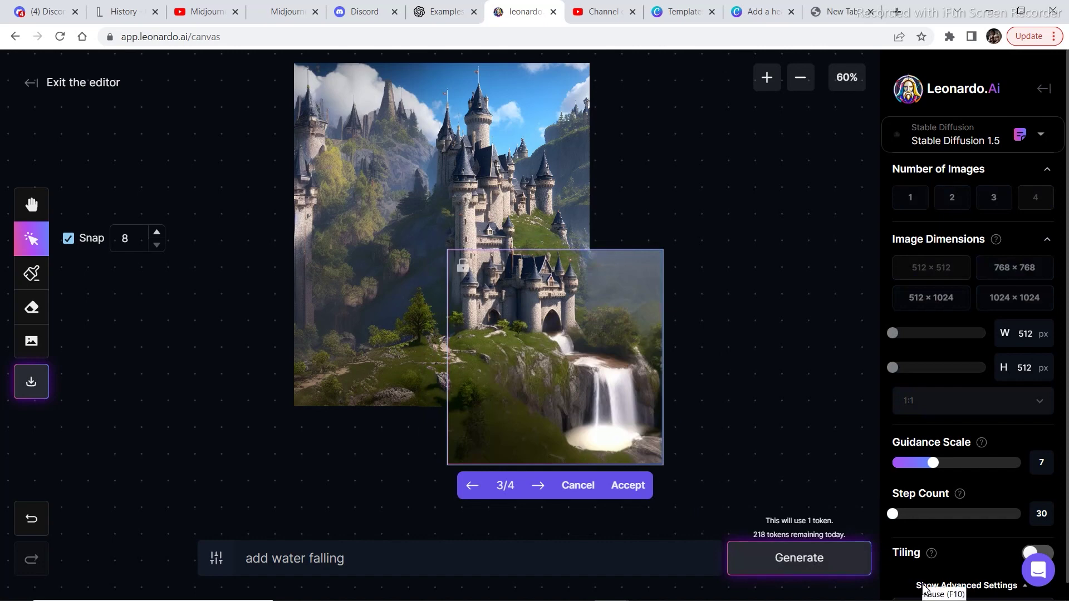
drag(577, 382, 524, 383)
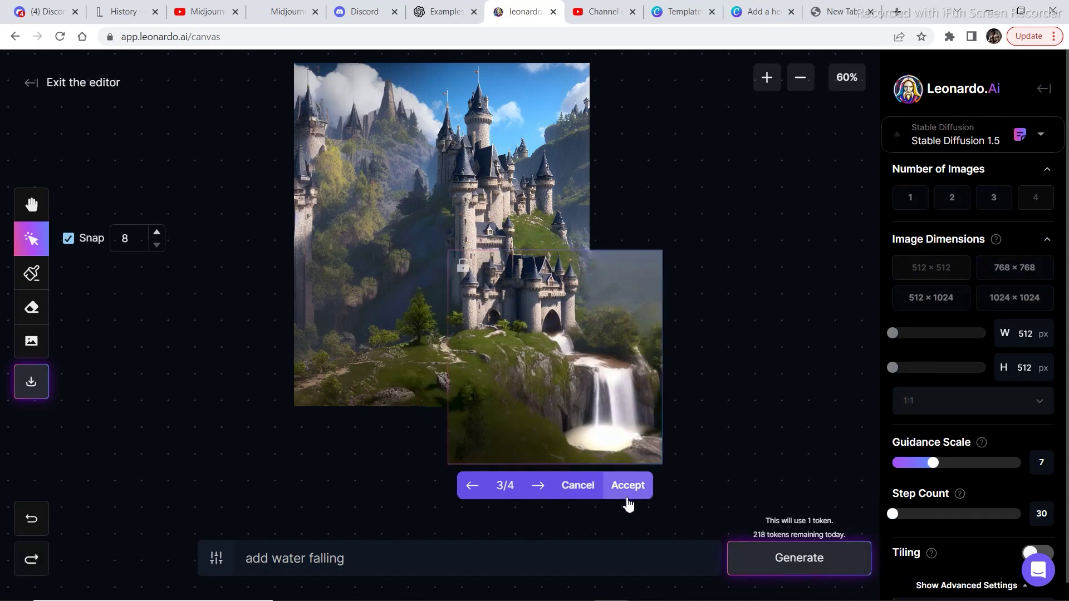
click(631, 490)
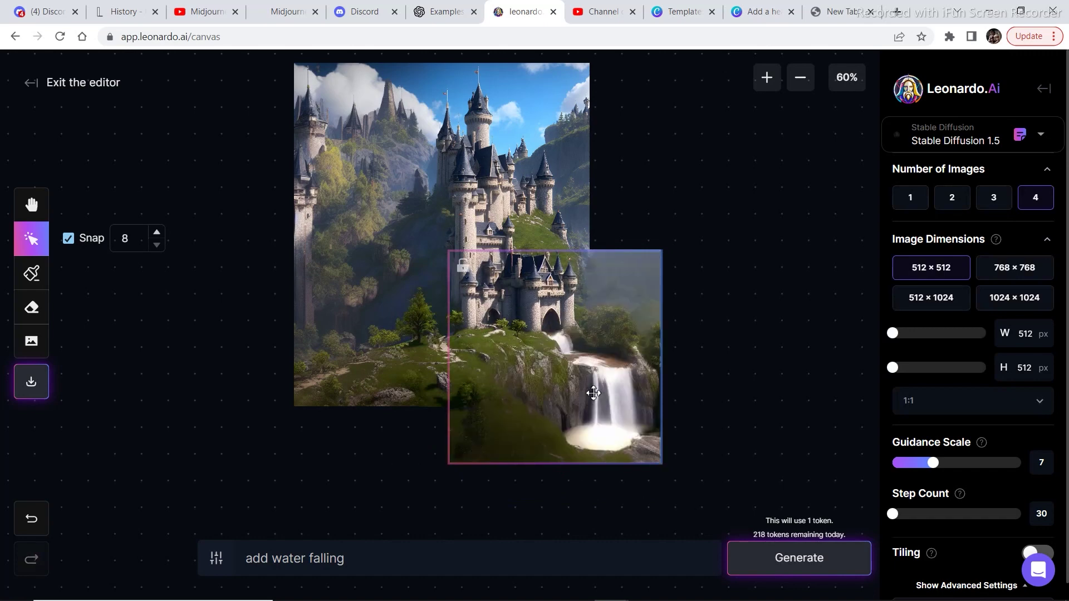
Fill the empty strip at the castle image's lower left using the prompt "add mountain" and accept the first variation
drag(593, 391, 437, 384)
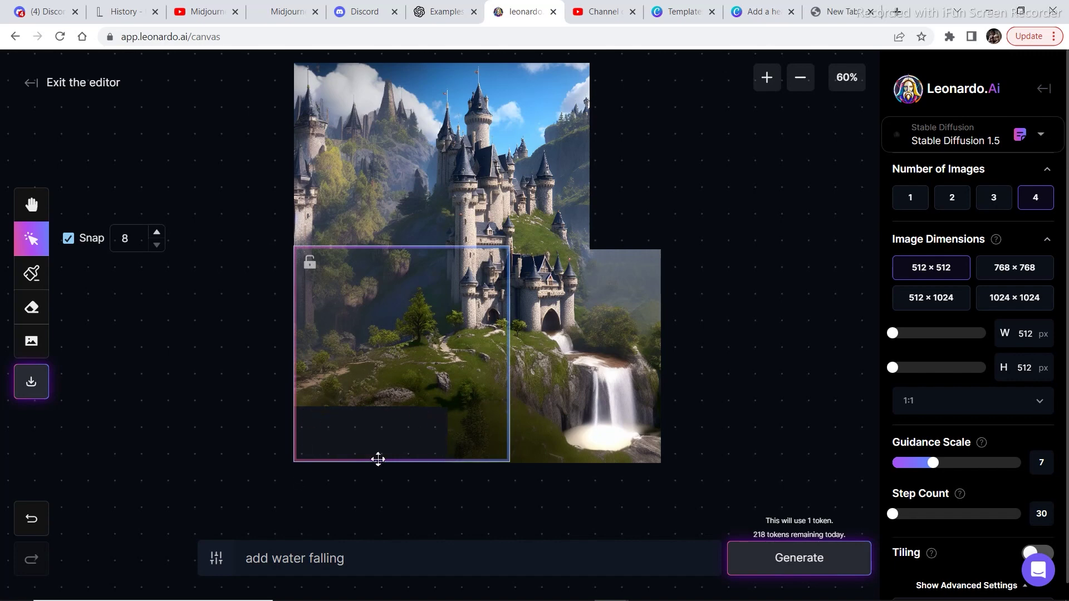
click(418, 575)
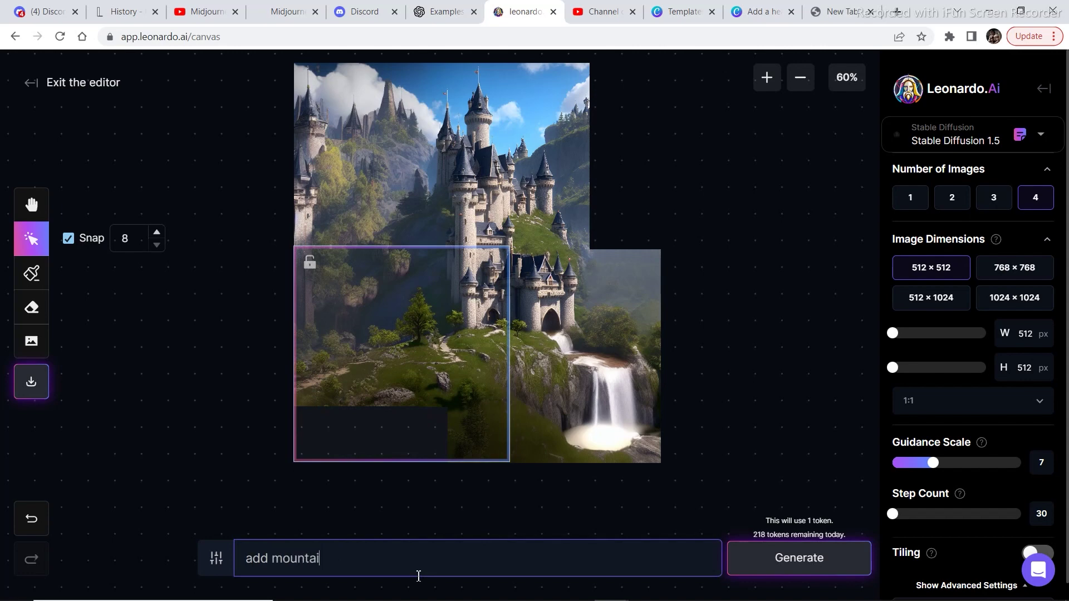
click(799, 570)
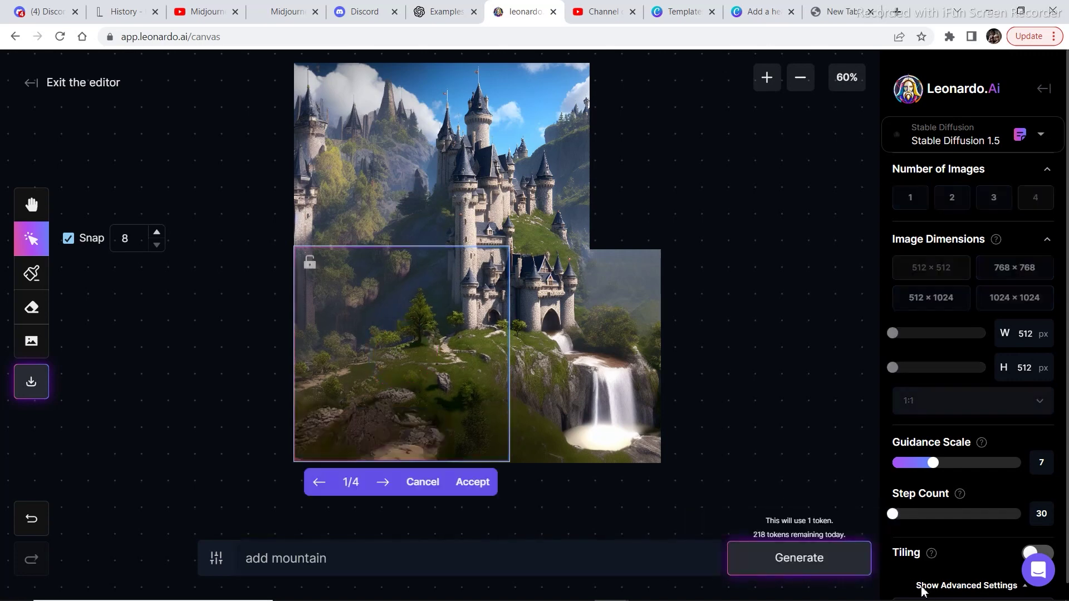
click(472, 482)
Align the generation frame over the castle image's empty upper right corner and generate a fill with the prompt "add mountain"
drag(397, 346, 549, 161)
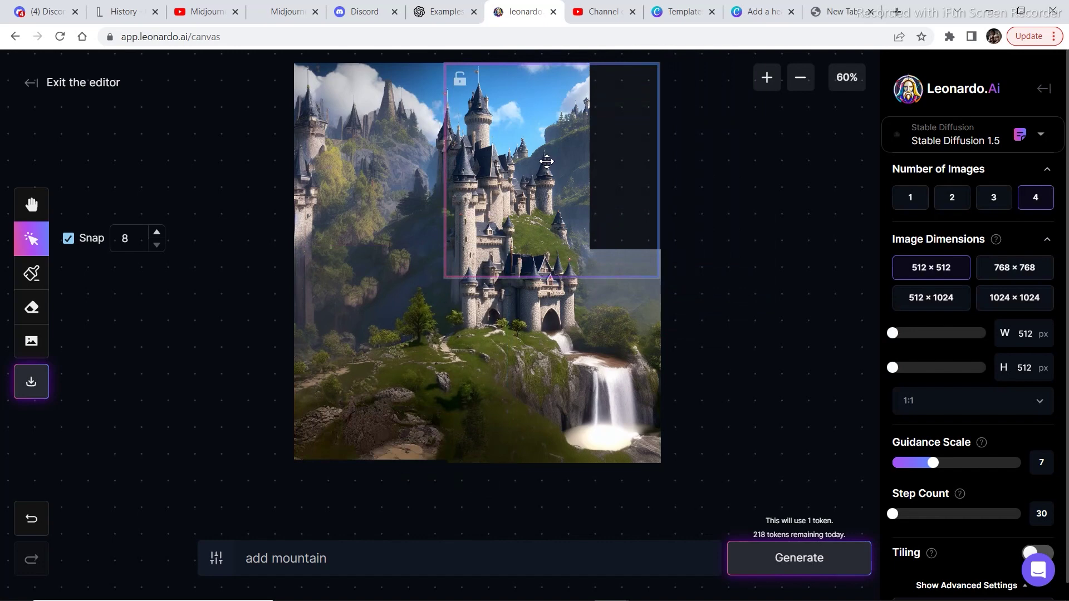
drag(548, 161, 550, 162)
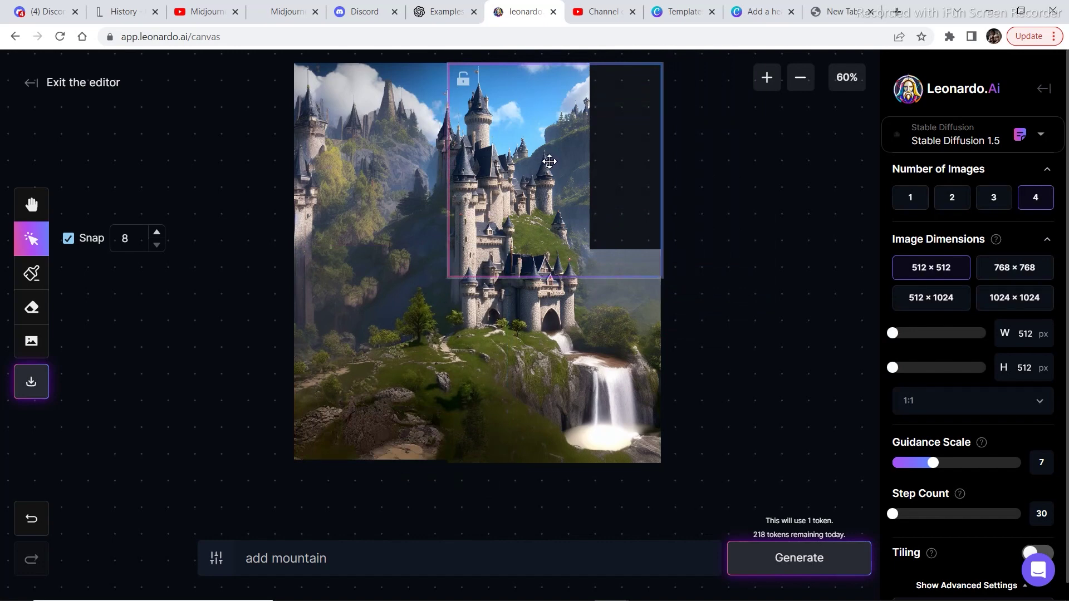
click(790, 552)
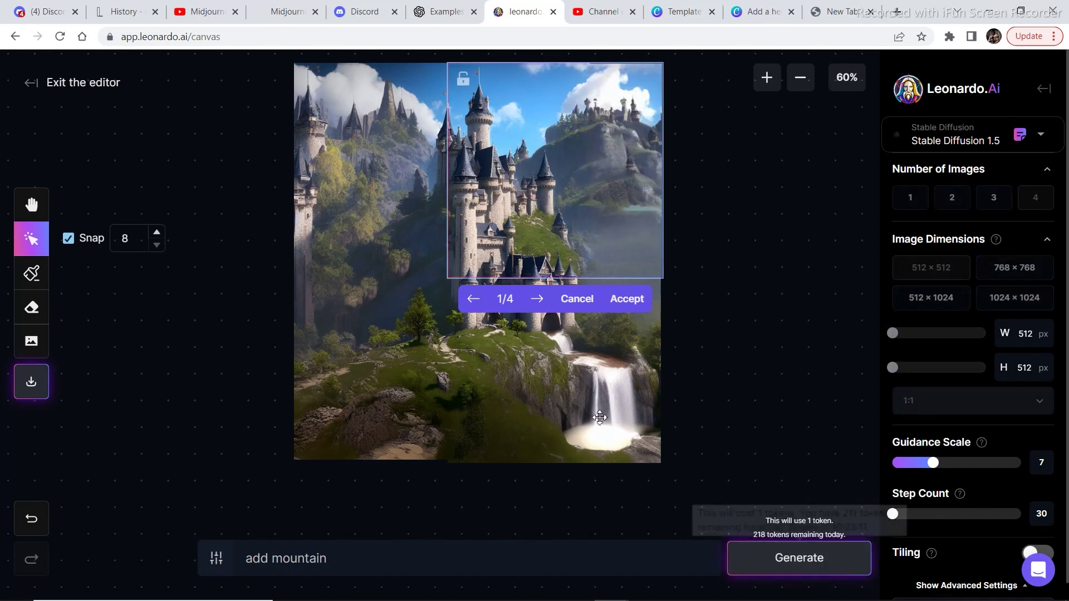
Cycle through the four variations for the upper right corner and accept the first one
click(538, 303)
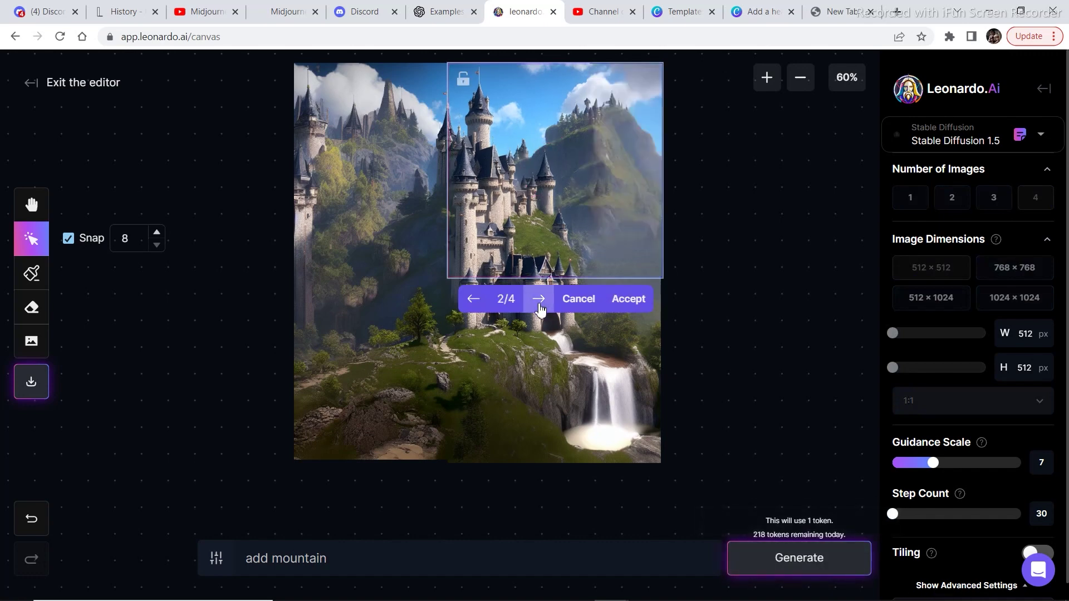
click(538, 304)
click(539, 304)
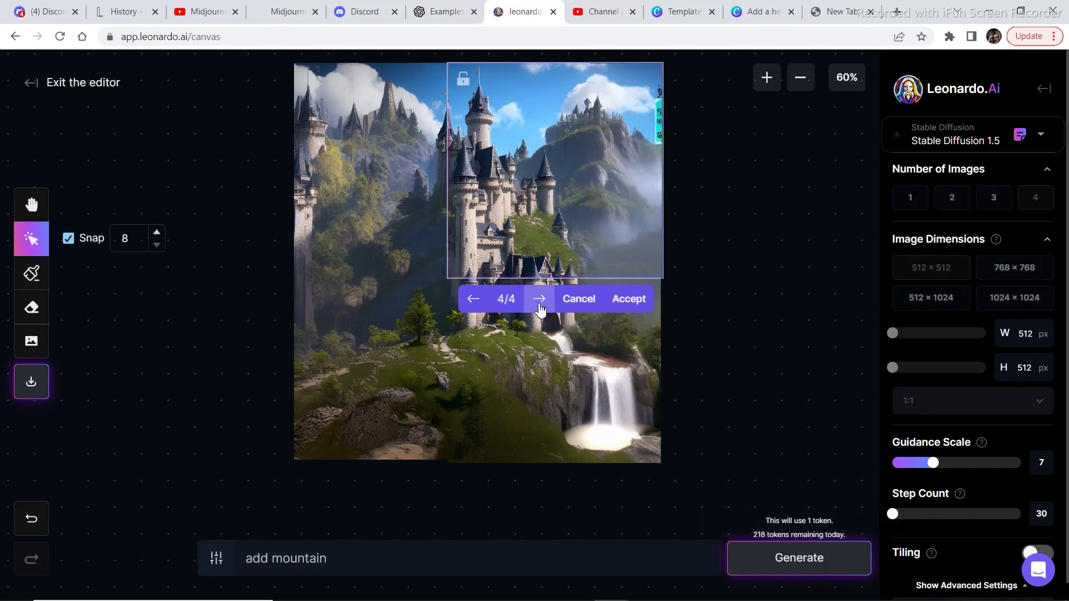
click(539, 303)
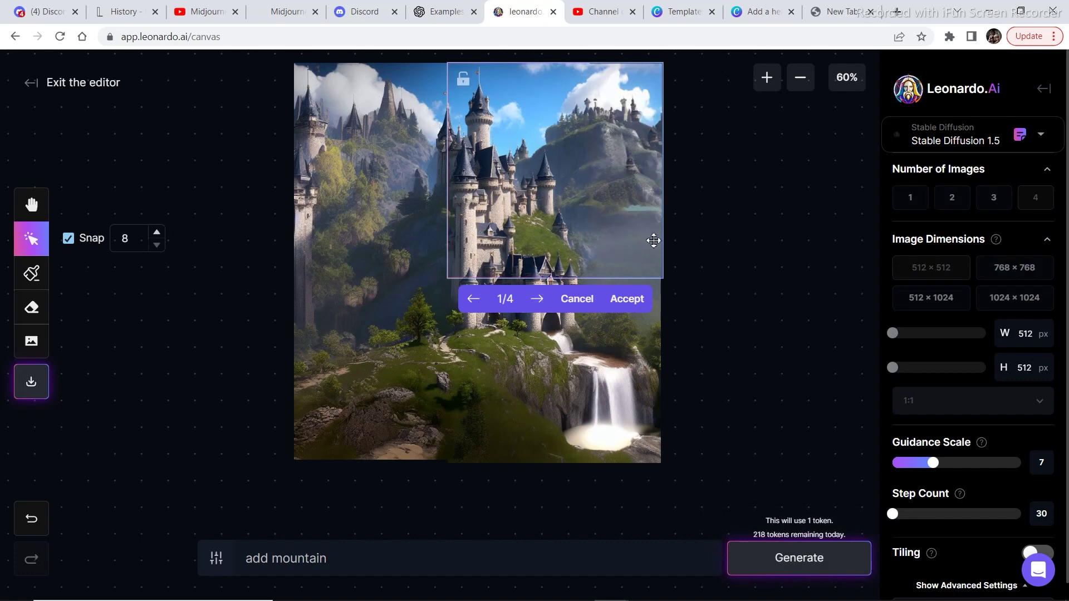
click(635, 299)
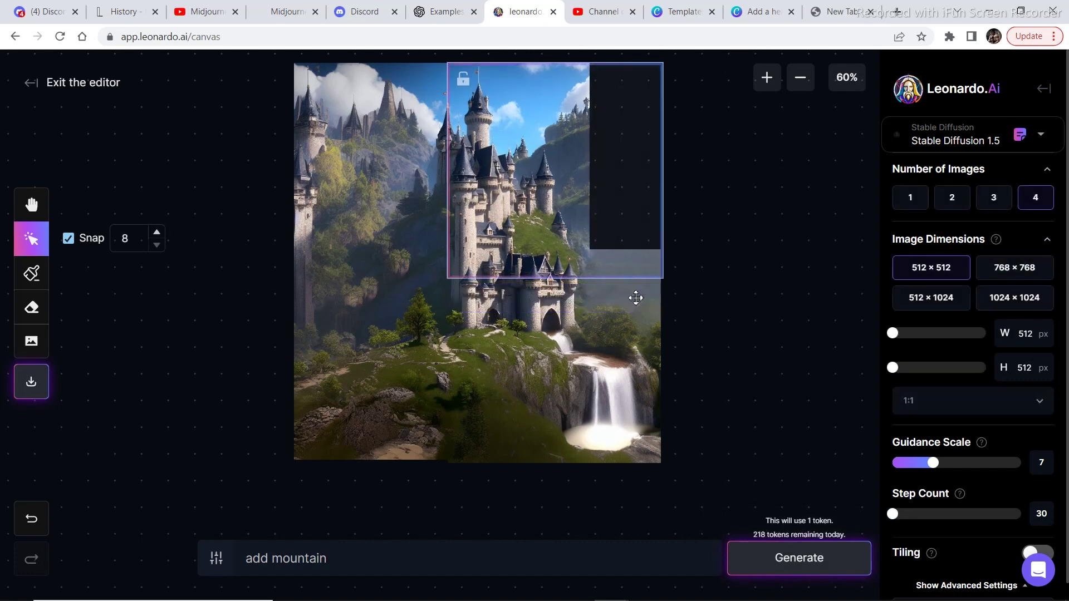